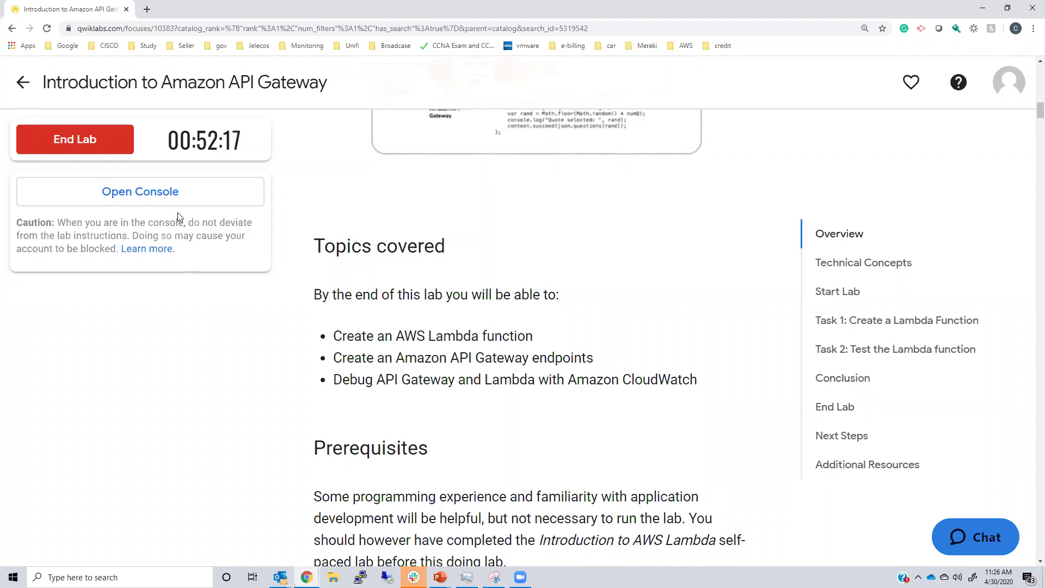
# Open the lab's AWS Management Console in its own tab and close the lab instructions tab.
pyautogui.click(168, 197)
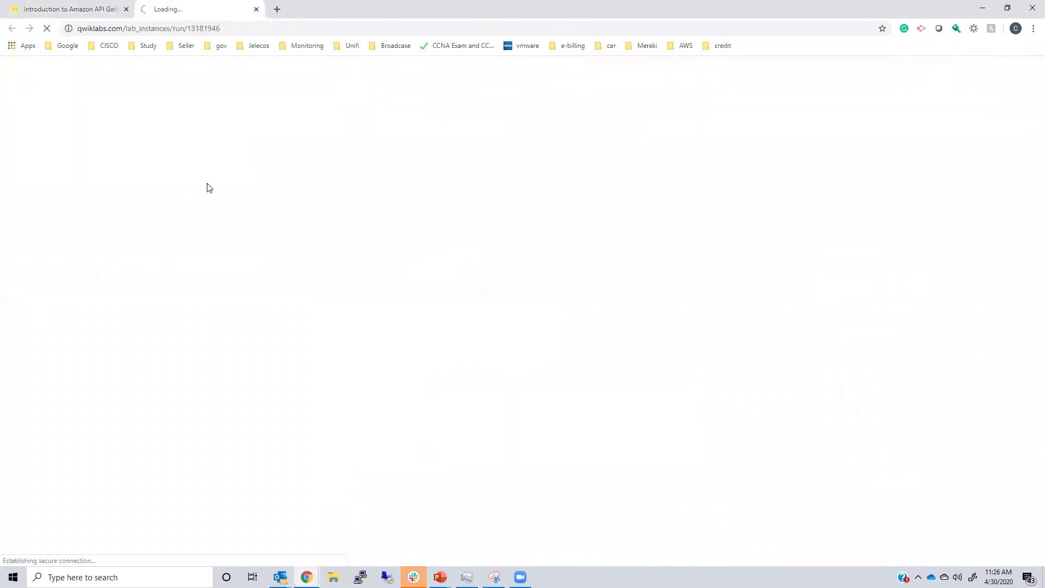
pyautogui.click(76, 9)
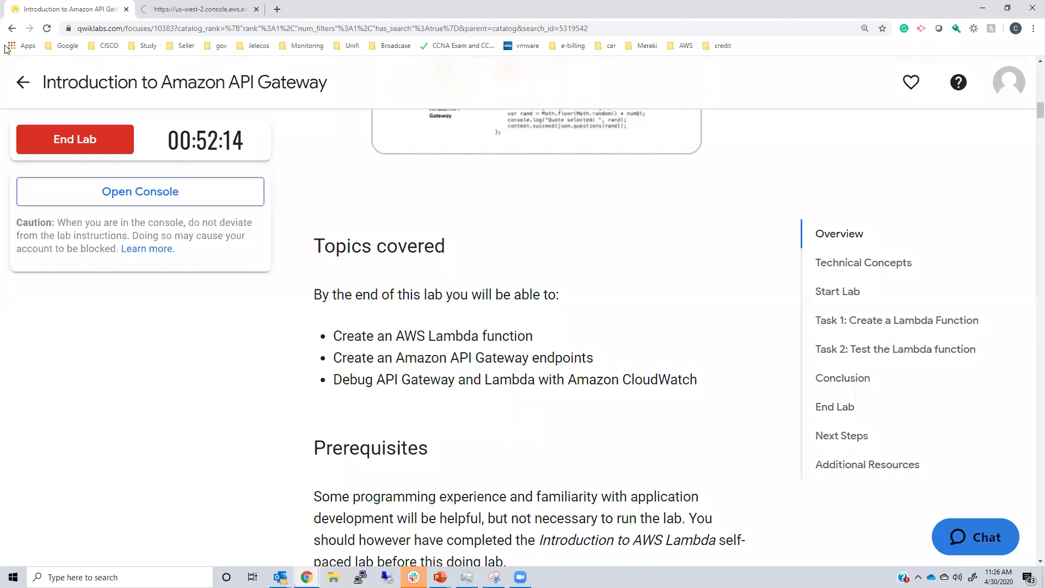
pyautogui.hotkey('ctrl', 'w')
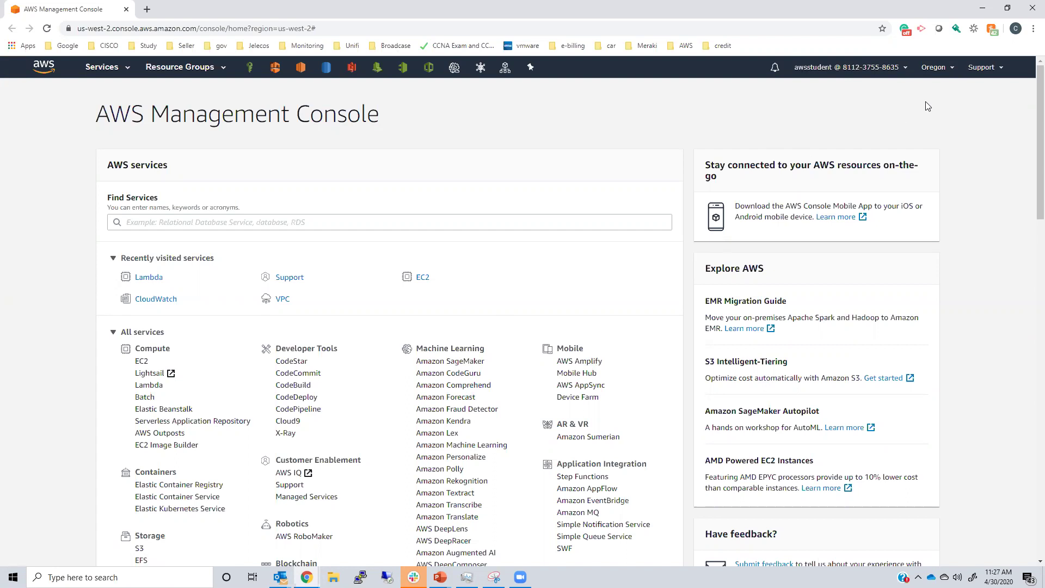
# Browse the full list of AWS services grouped by category.
pyautogui.click(102, 67)
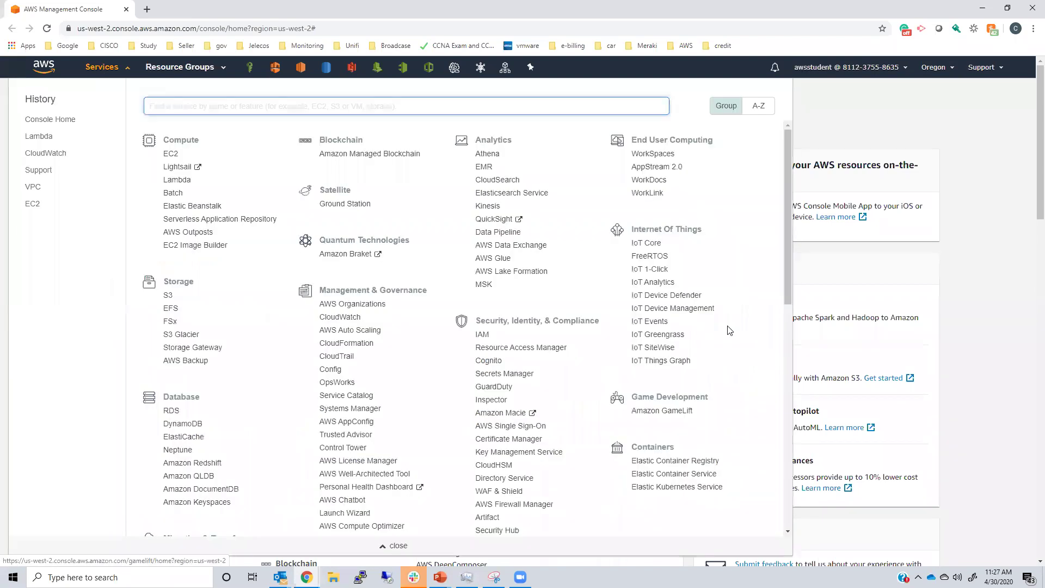
pyautogui.scroll(-10, 257, 245)
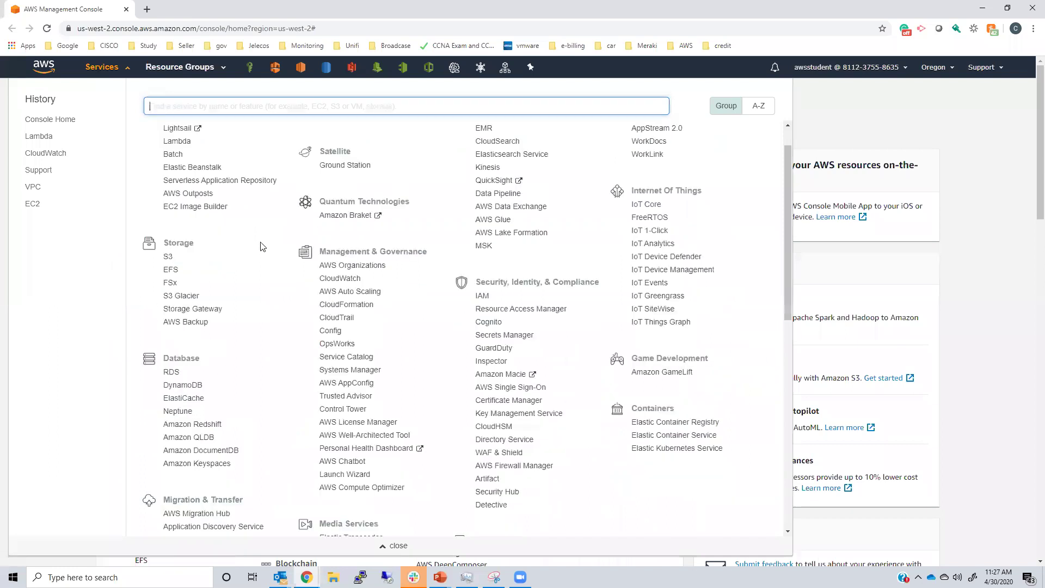
pyautogui.scroll(-5, 272, 315)
pyautogui.scroll(5, 273, 314)
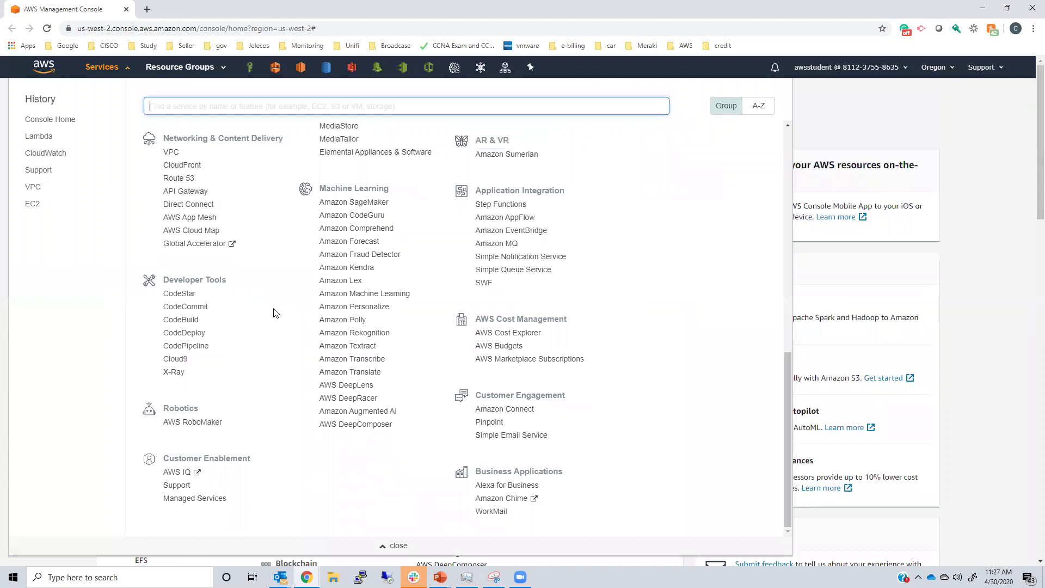
pyautogui.scroll(5, 436, 384)
pyautogui.scroll(5, 436, 382)
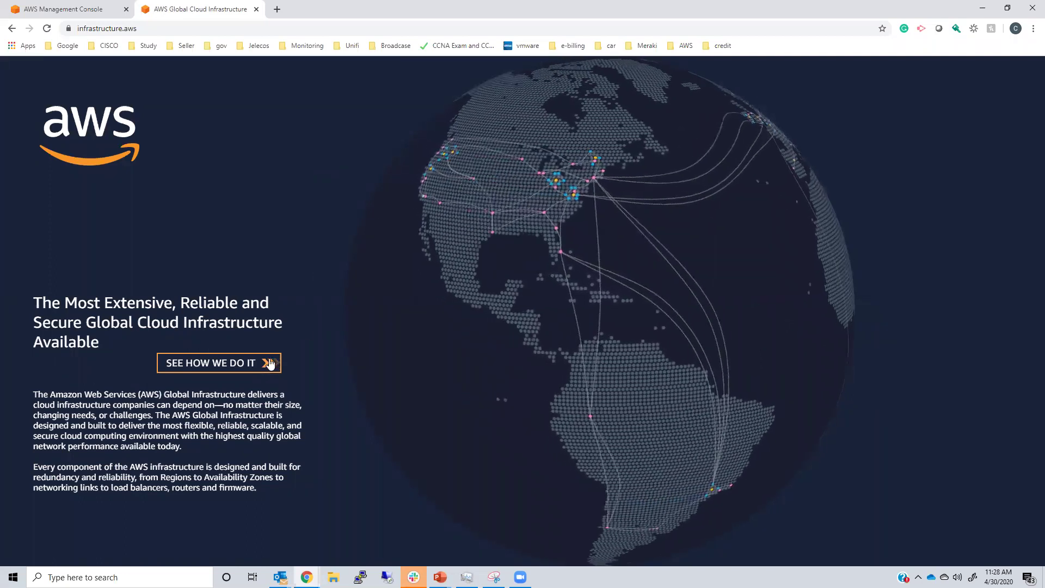
# Explore the regions on the AWS Global Infrastructure globe, rotating it toward North America, and close the site.
pyautogui.click(226, 363)
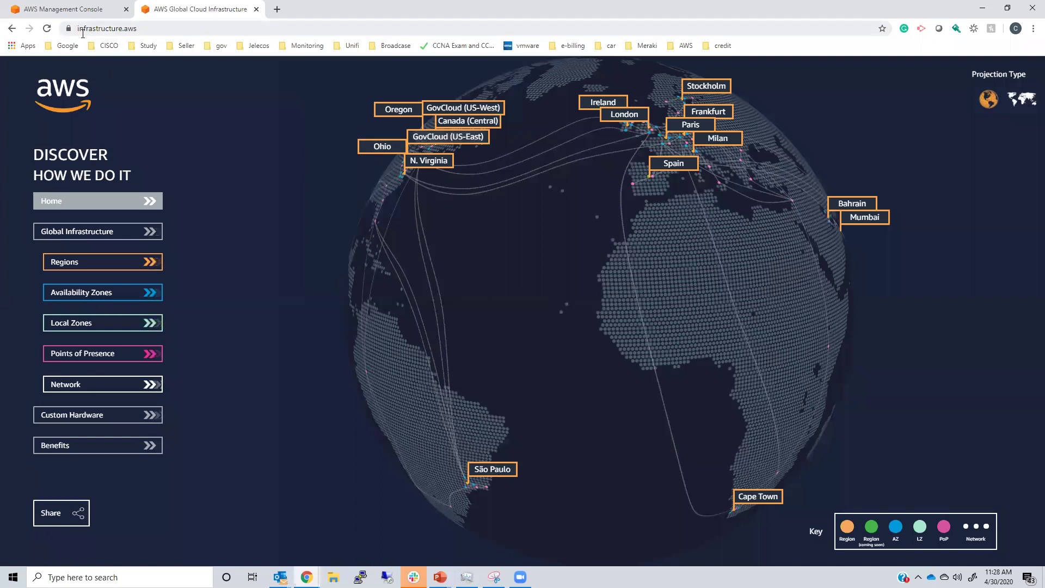
pyautogui.moveTo(561, 256); pyautogui.dragTo(682, 314)
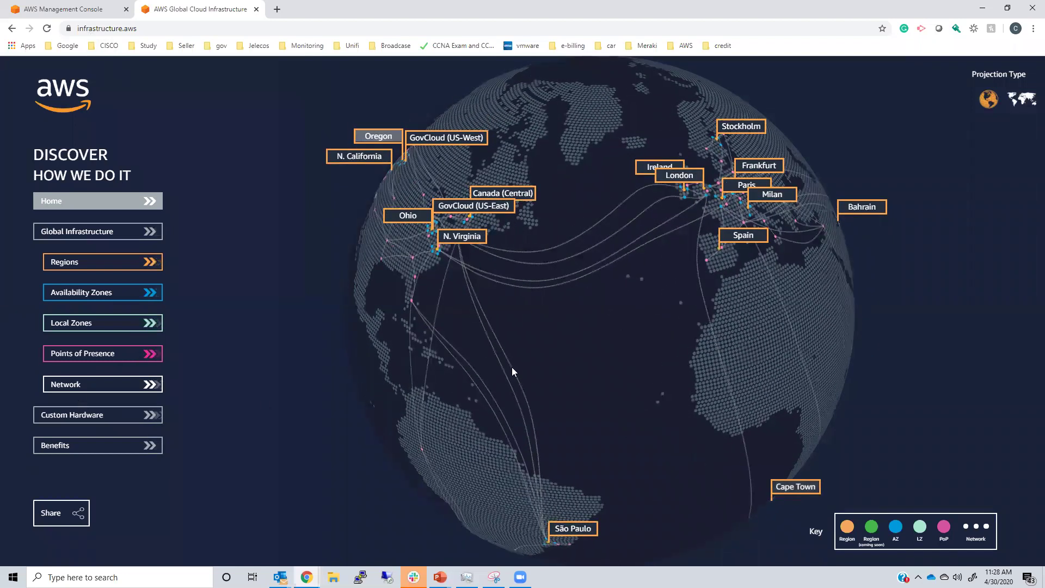
pyautogui.moveTo(578, 314); pyautogui.dragTo(591, 320)
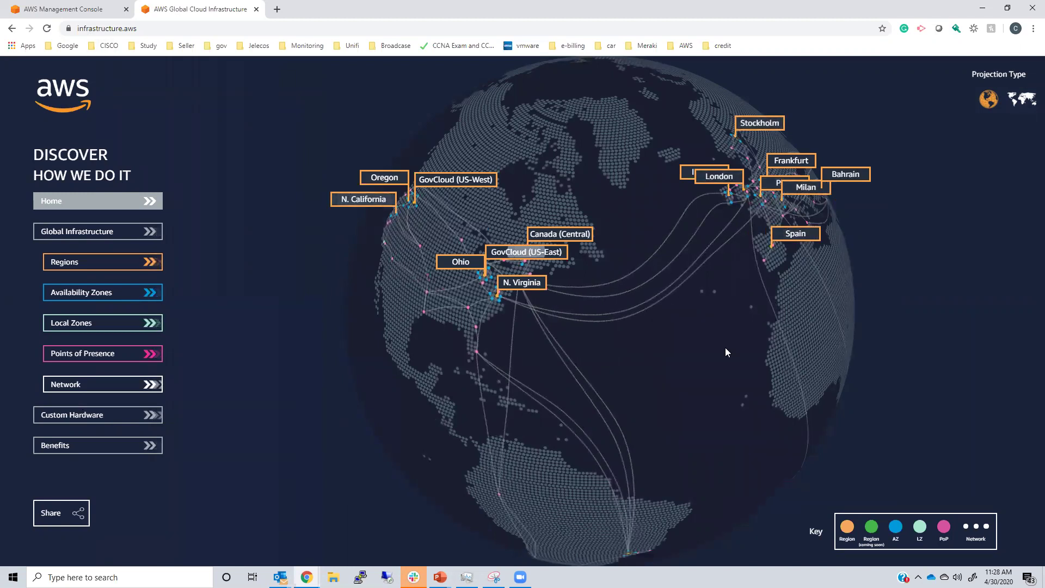
pyautogui.click(107, 6)
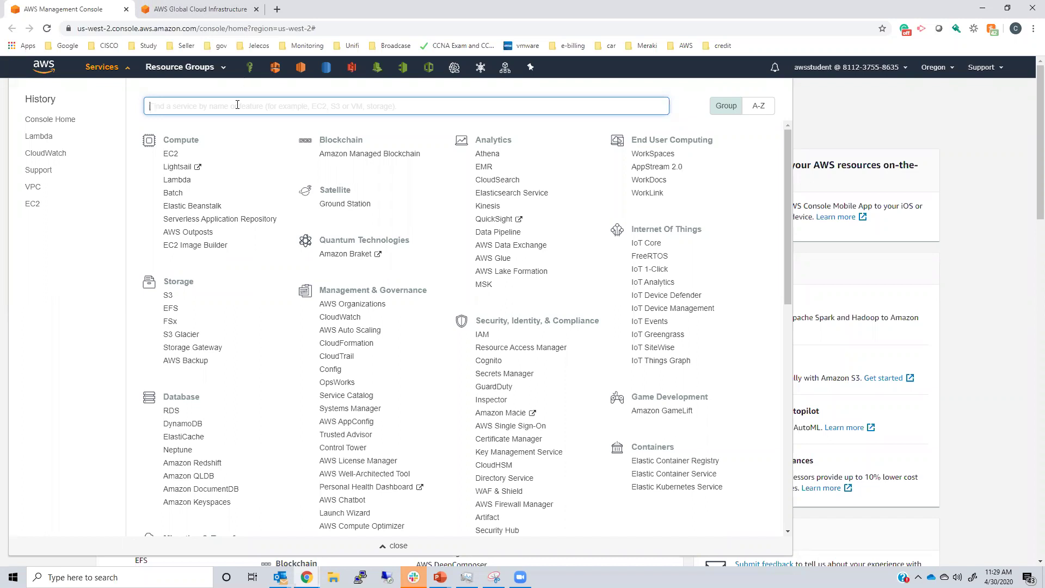
pyautogui.click(256, 9)
# Search the AWS services for lambda, open the Lambda service and start creating a function.
pyautogui.write('lam')
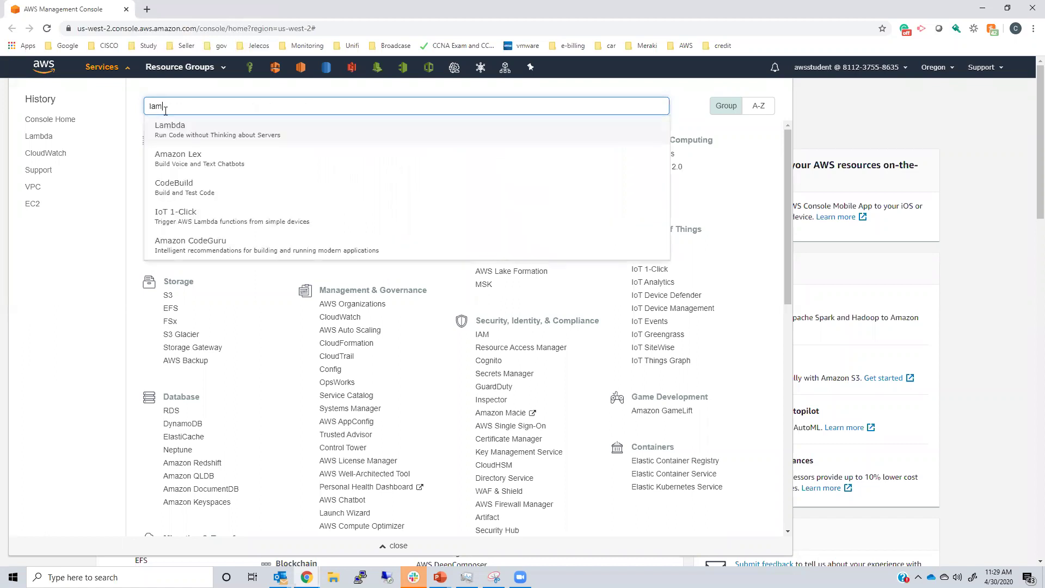
pyautogui.write('bda')
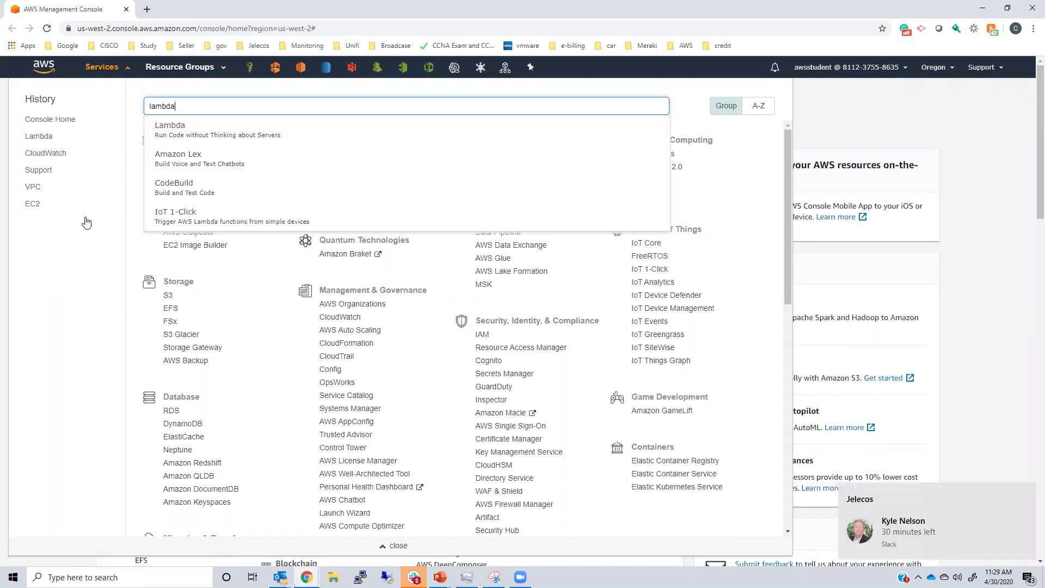
pyautogui.click(177, 132)
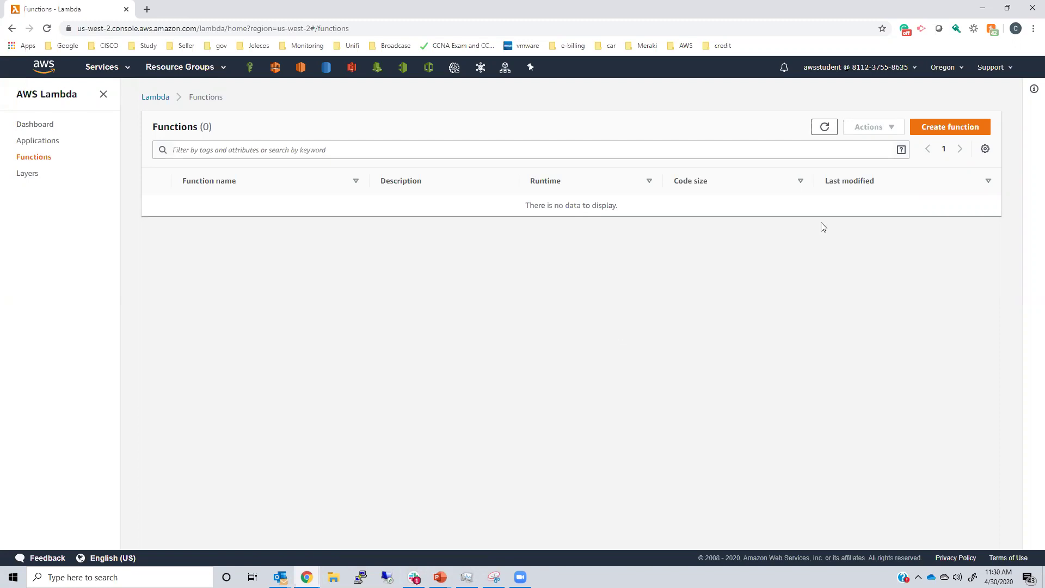
pyautogui.click(942, 135)
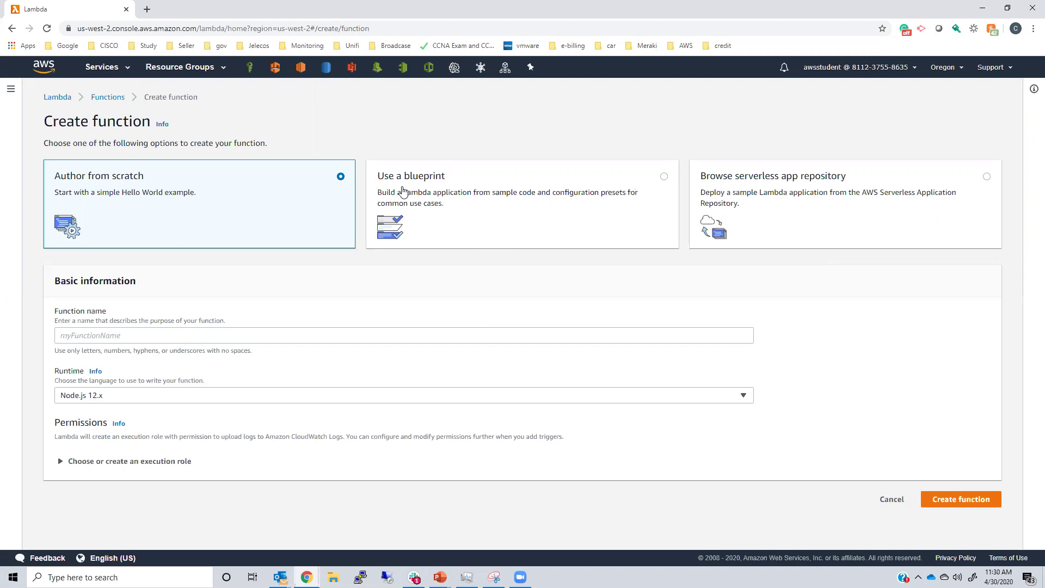
# Review the available function blueprints and return to the Author from scratch option.
pyautogui.click(531, 184)
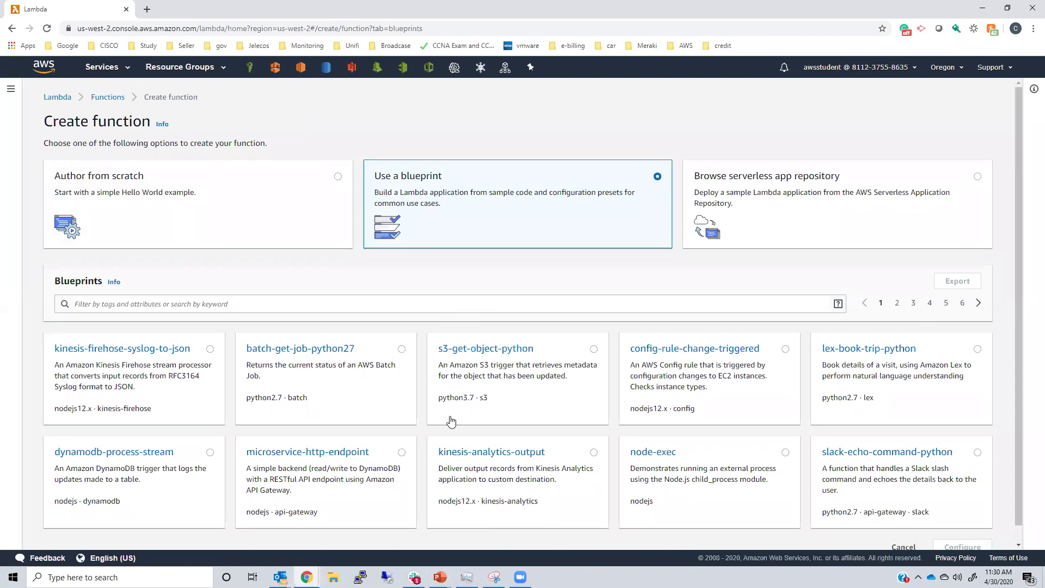
pyautogui.scroll(-1, 538, 394)
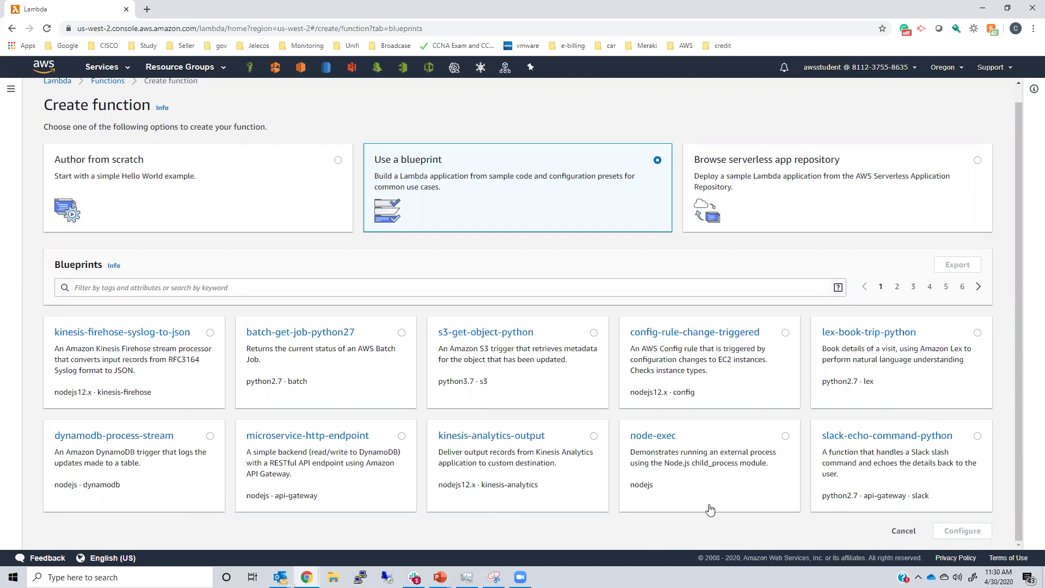
pyautogui.click(327, 175)
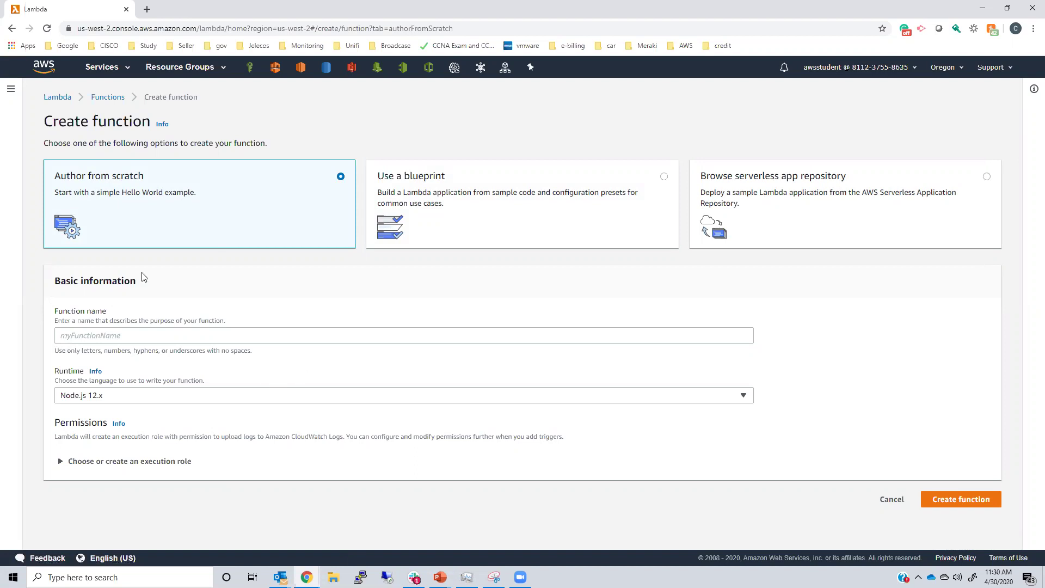
# Name the function FAQ and assign it the existing execution role lambda-basic-execution.
pyautogui.click(130, 338)
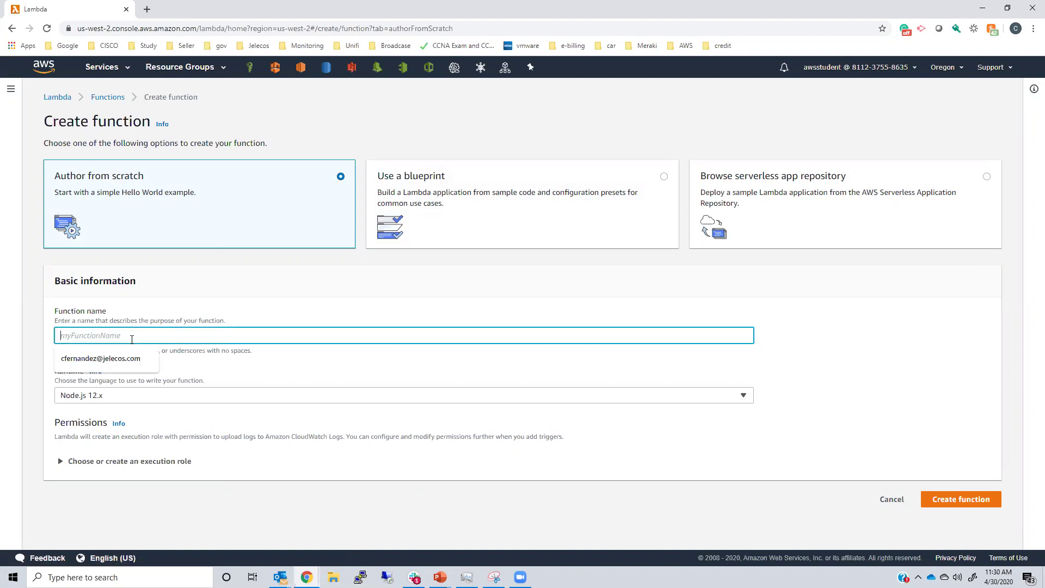
pyautogui.write('FAQ')
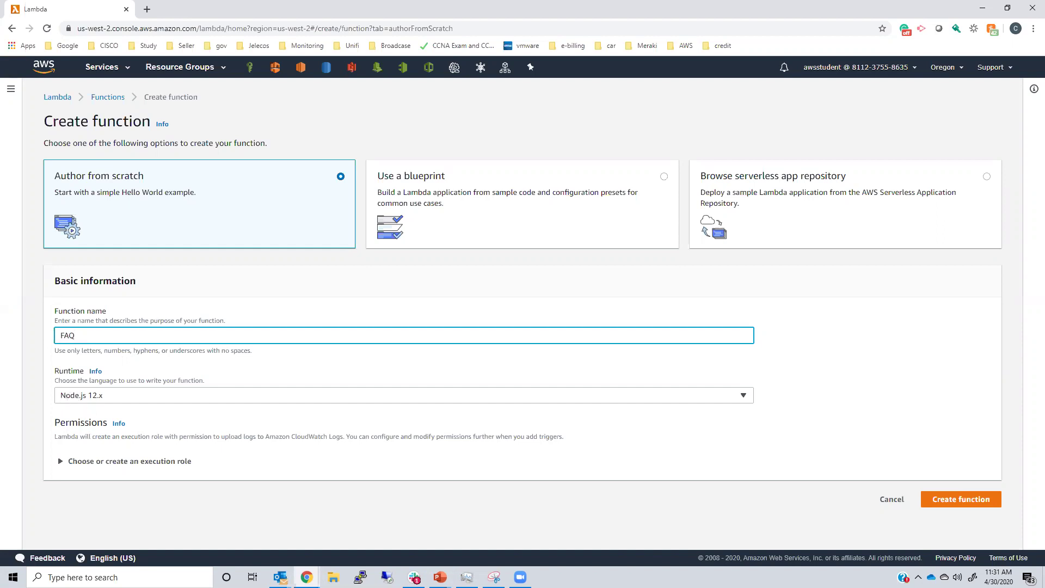
pyautogui.click(68, 463)
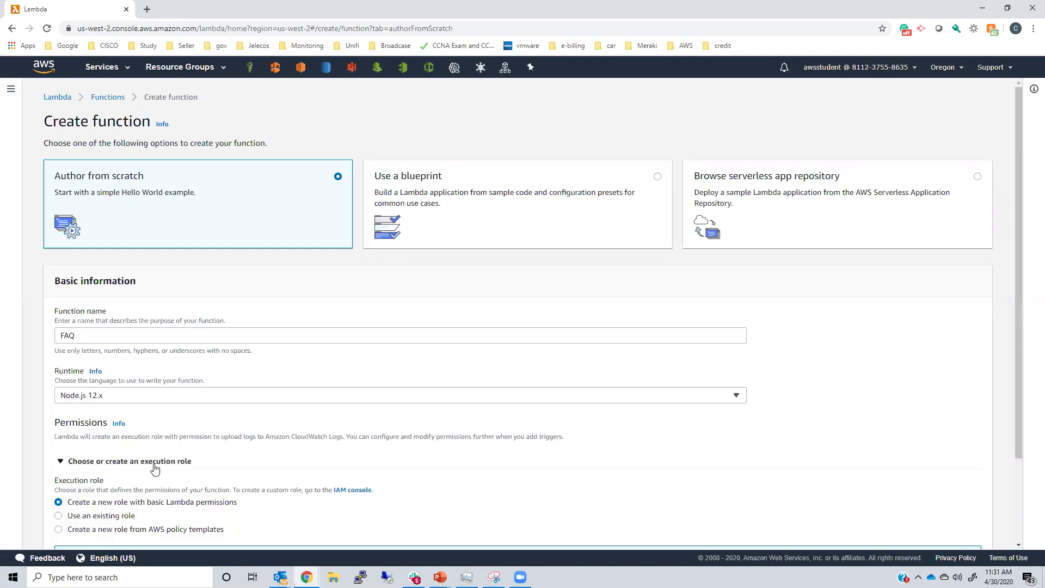
pyautogui.scroll(-1, 180, 465)
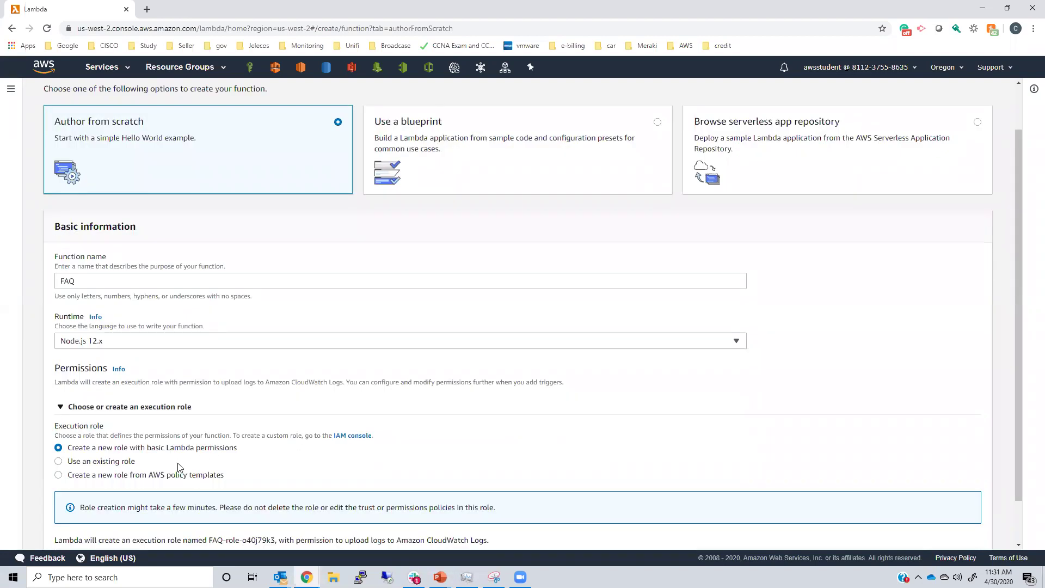
pyautogui.scroll(-1, 446, 452)
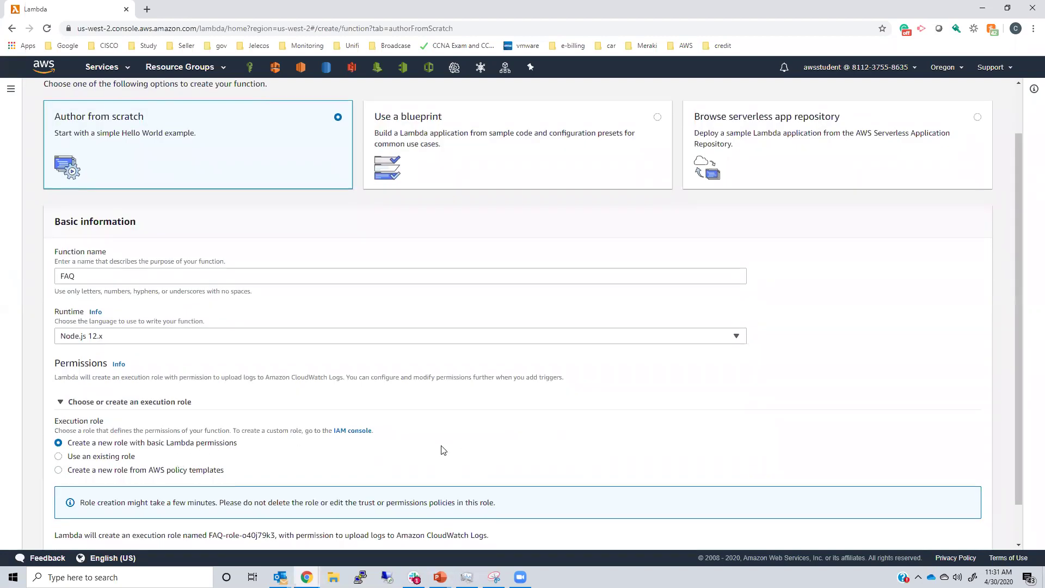
pyautogui.scroll(1, 217, 427)
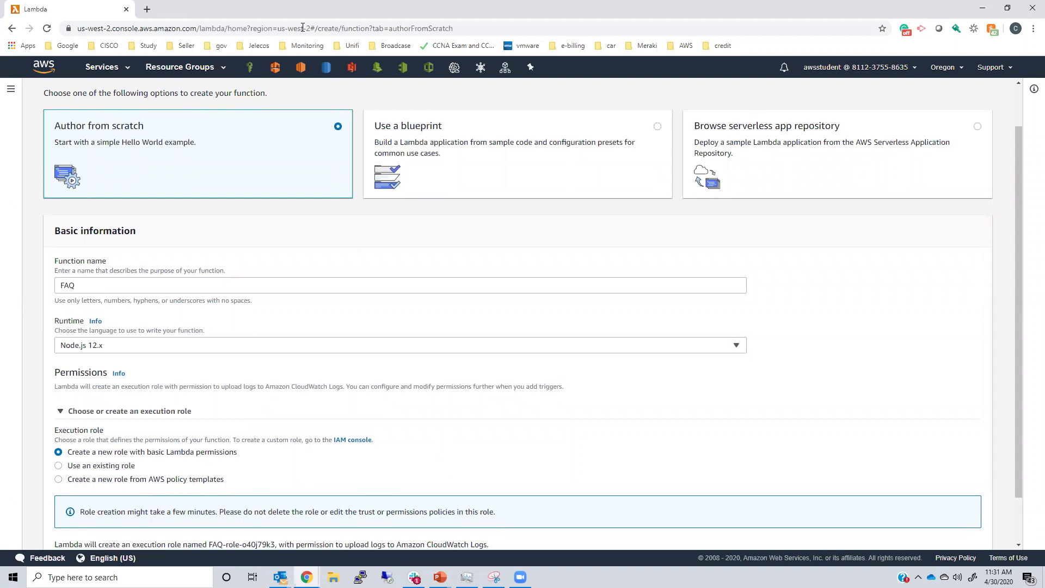
pyautogui.click(79, 468)
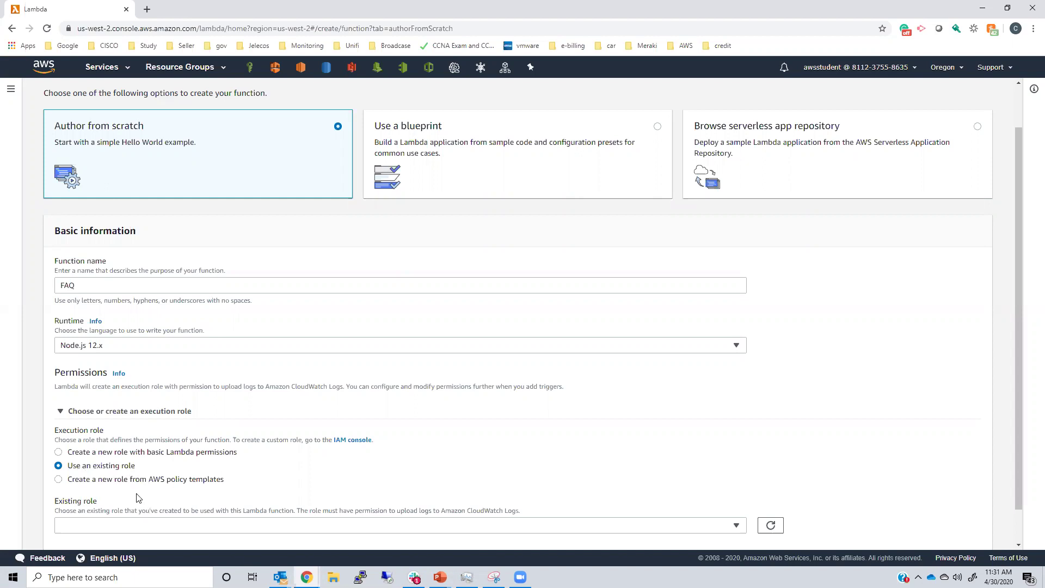
pyautogui.click(134, 526)
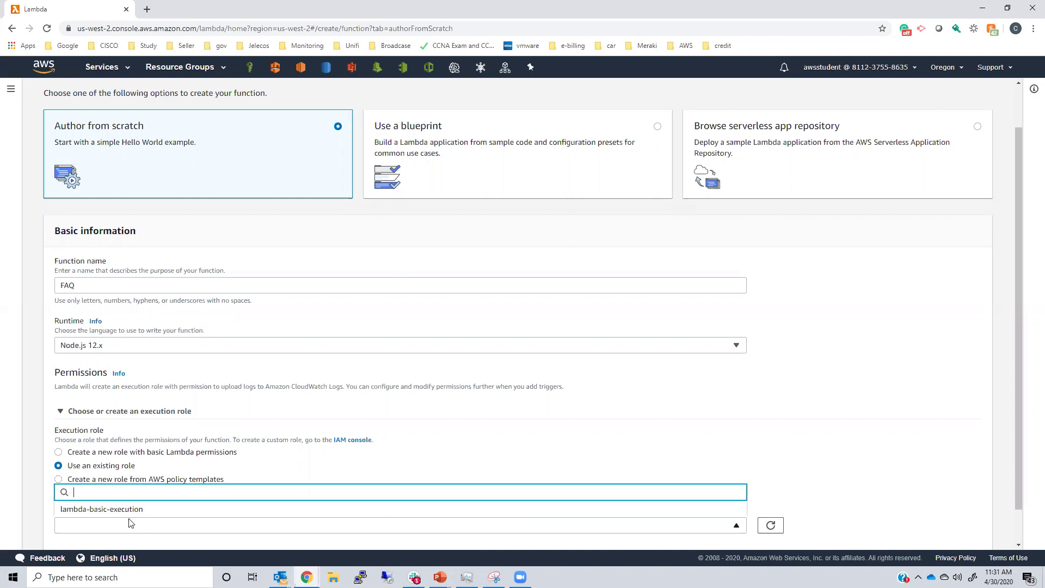
pyautogui.click(124, 510)
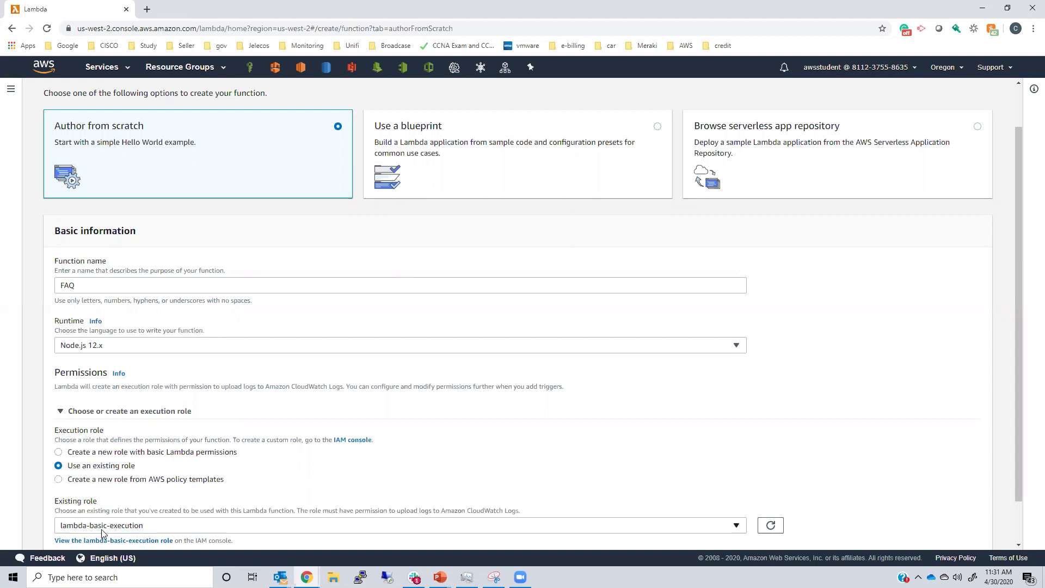
# Check the list of AWS regions and create the FAQ function with the chosen settings.
pyautogui.scroll(-2, 102, 532)
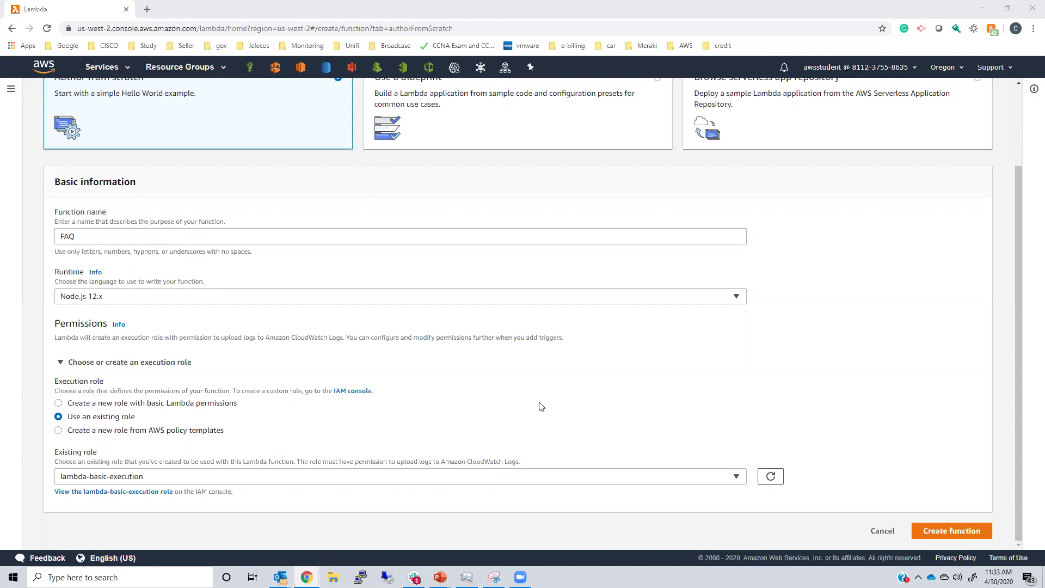
pyautogui.click(944, 68)
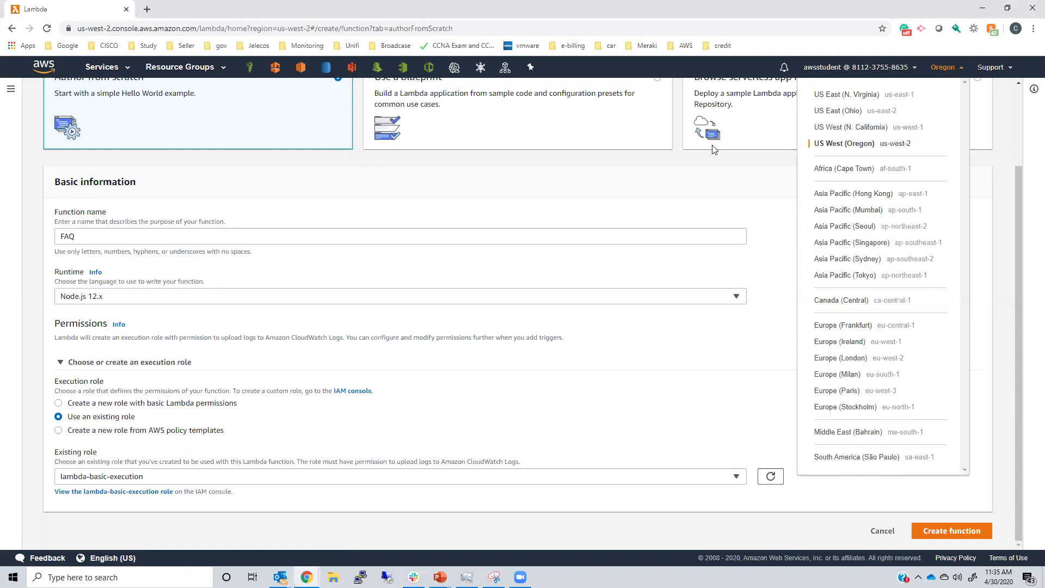
pyautogui.click(756, 191)
pyautogui.click(954, 532)
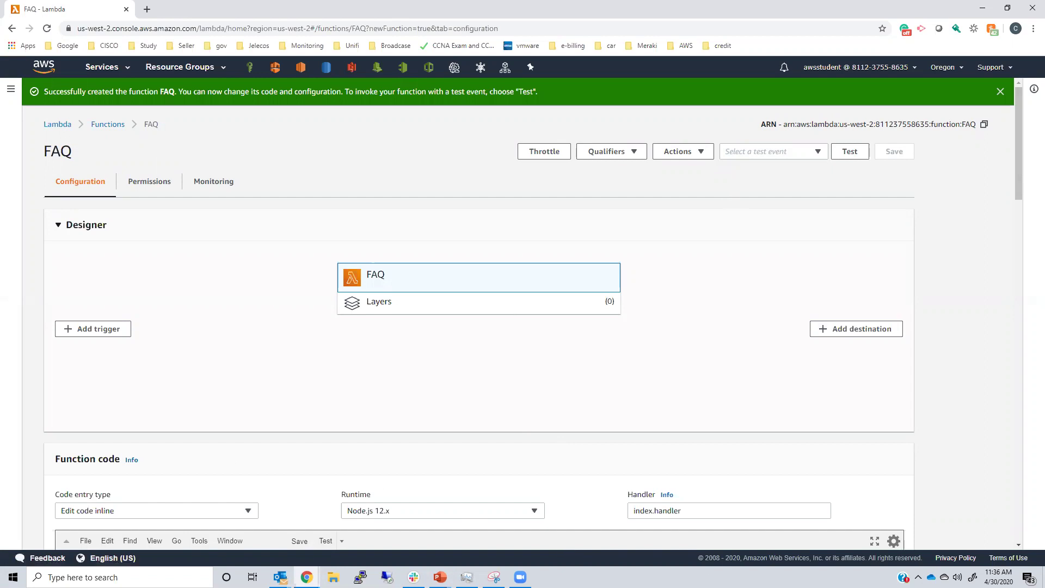
# Replace all the default handler code in index.js with the copied code containing the AWS Lambda questions and answers.
pyautogui.scroll(-2, 357, 308)
pyautogui.scroll(2, 666, 313)
pyautogui.scroll(-15, 158, 354)
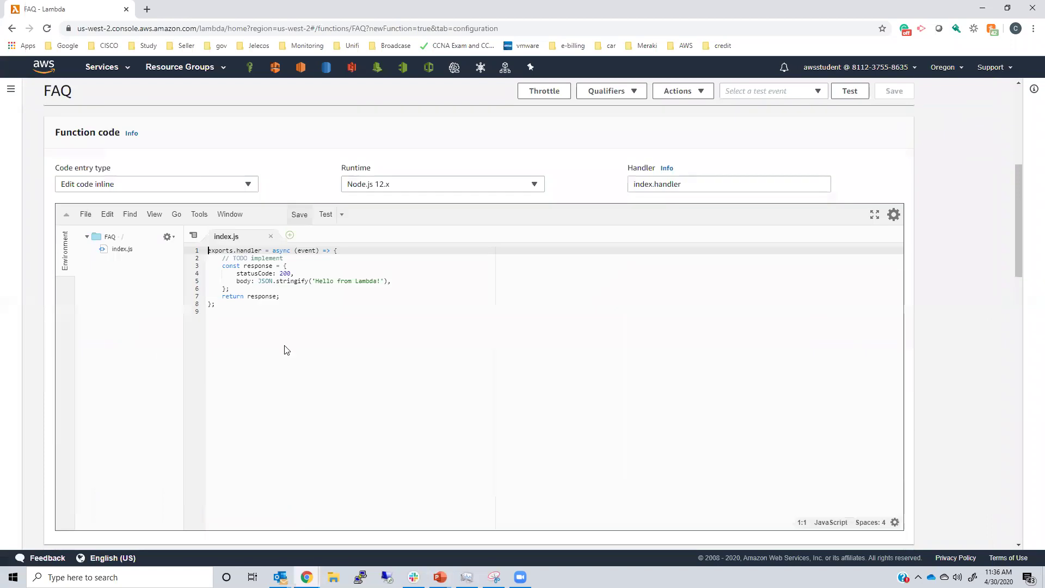
pyautogui.scroll(15, 188, 249)
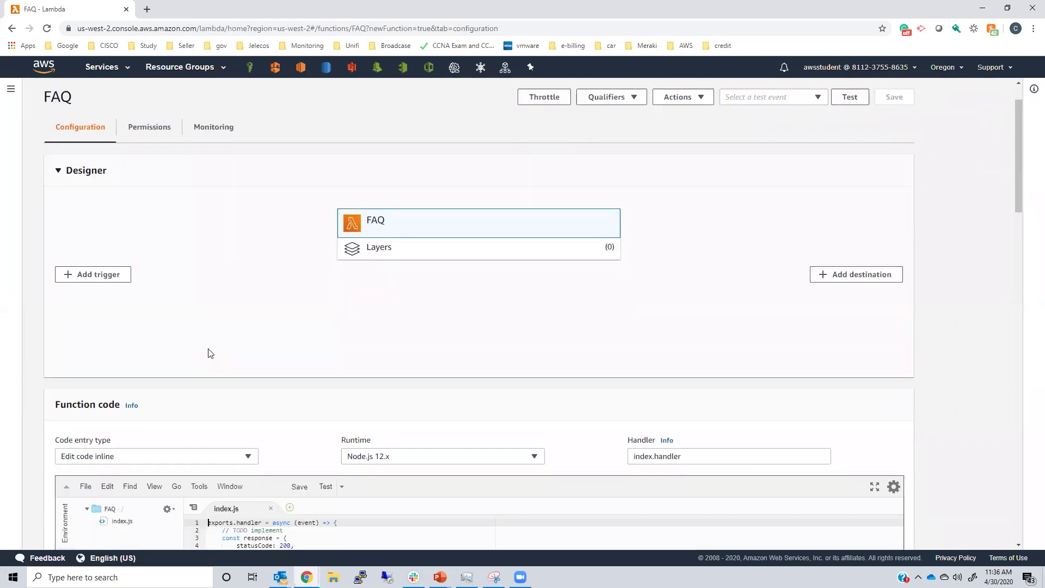
pyautogui.scroll(-2, 207, 353)
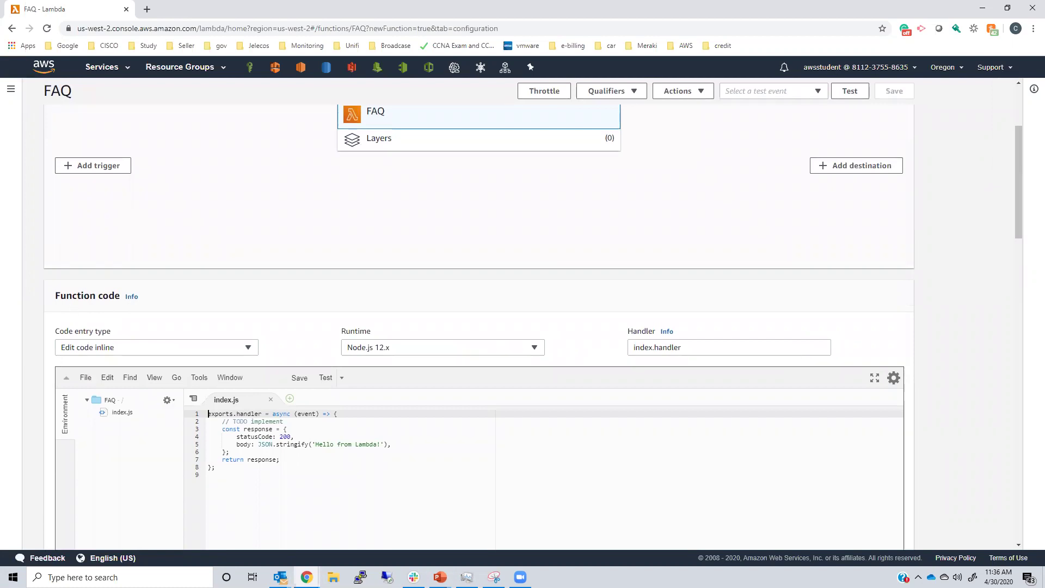
pyautogui.moveTo(223, 471); pyautogui.dragTo(201, 415)
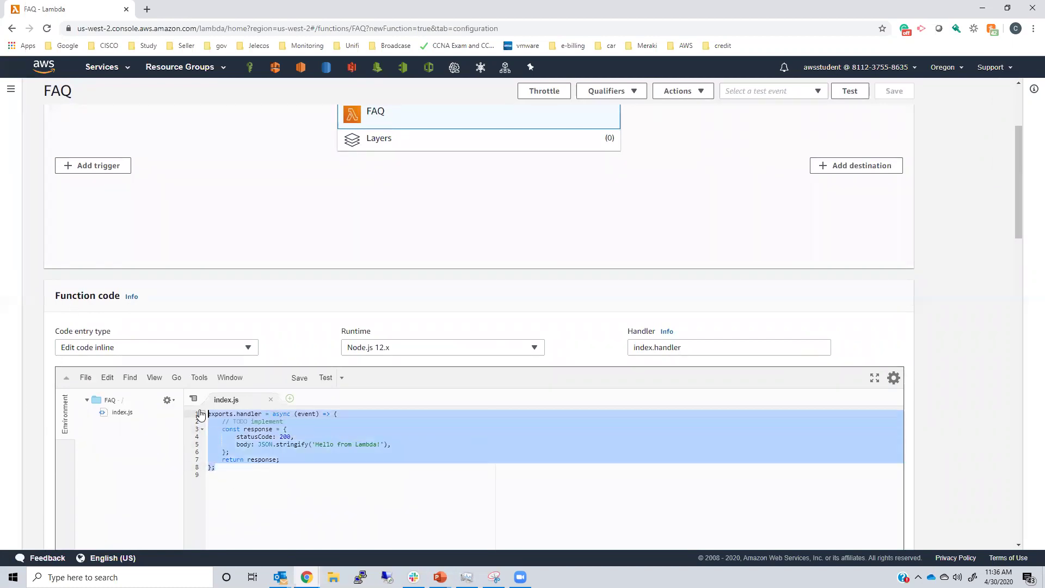
pyautogui.press('BackSpace')
pyautogui.hotkey('ctrl', 'v')
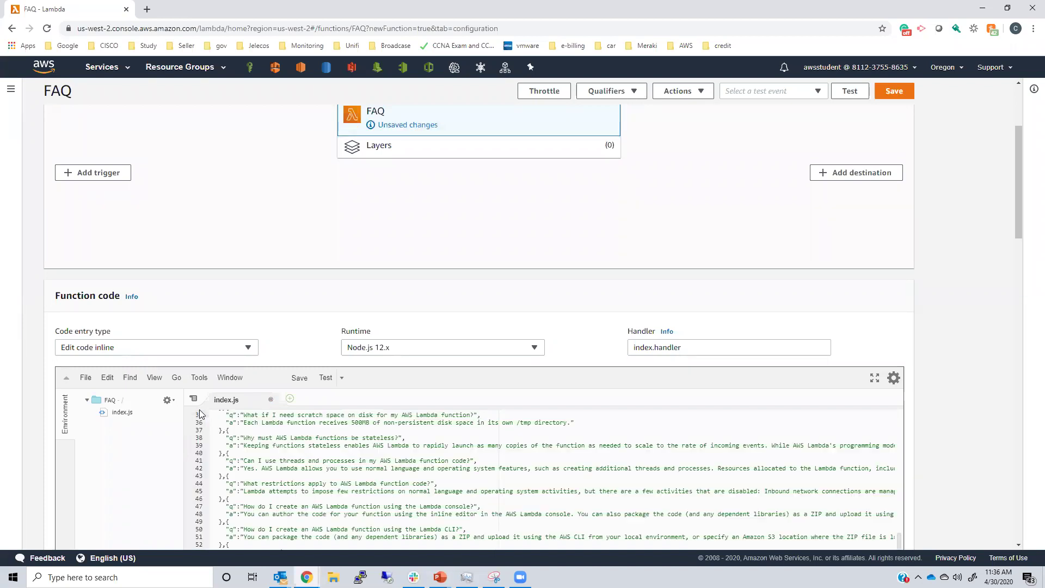
# Examine the pasted questions and answers and the exports.handler function in index.js.
pyautogui.scroll(10, 328, 465)
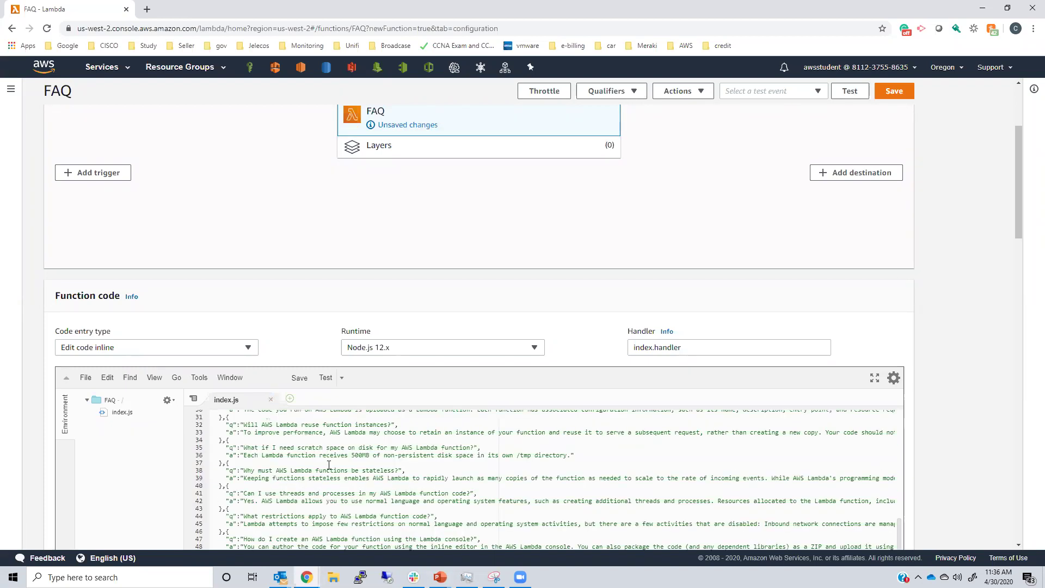
pyautogui.scroll(-6, 329, 466)
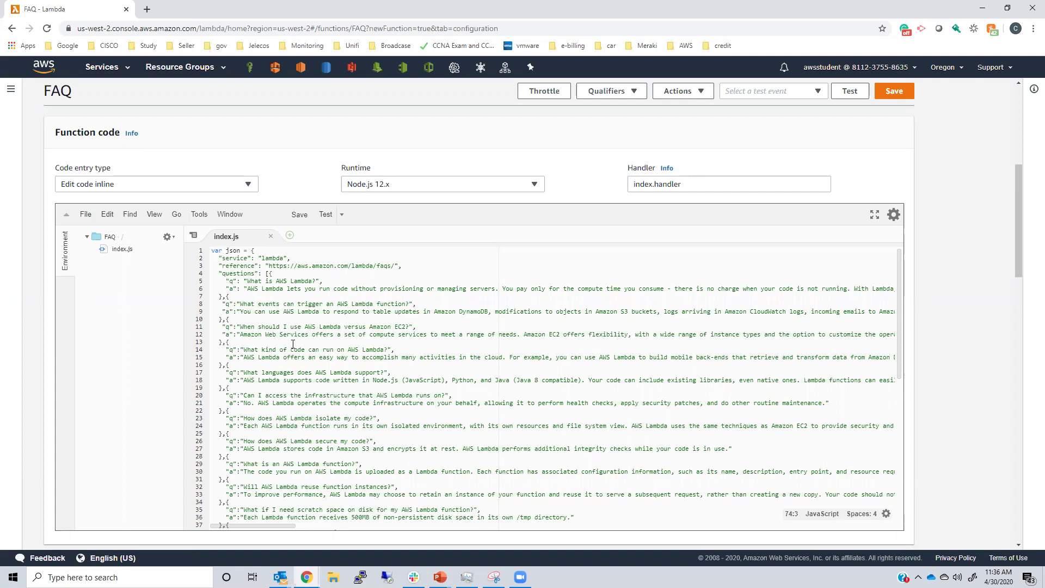
pyautogui.scroll(-3, 292, 344)
pyautogui.scroll(-8, 293, 346)
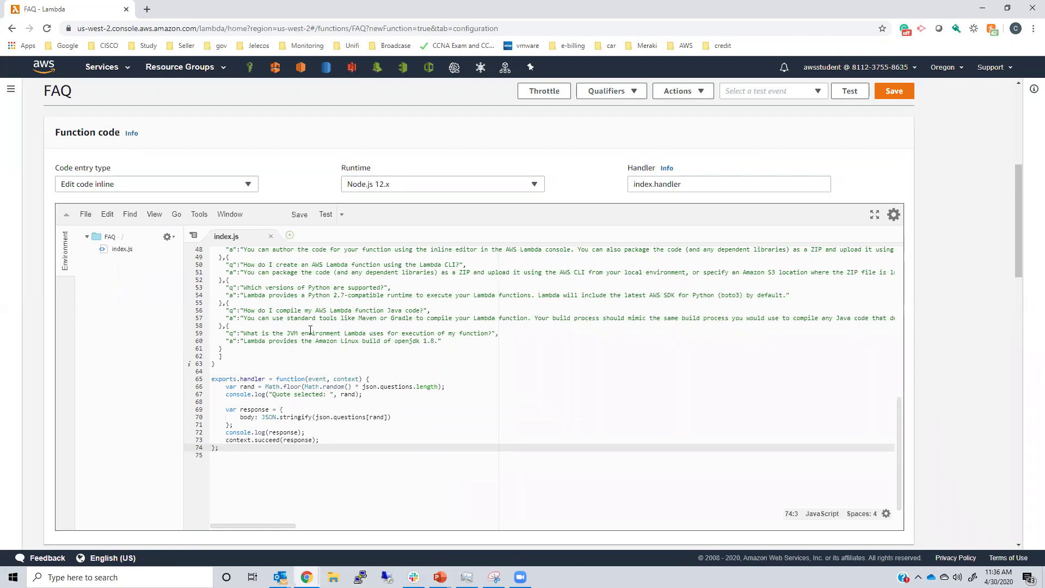
pyautogui.scroll(-2, 311, 330)
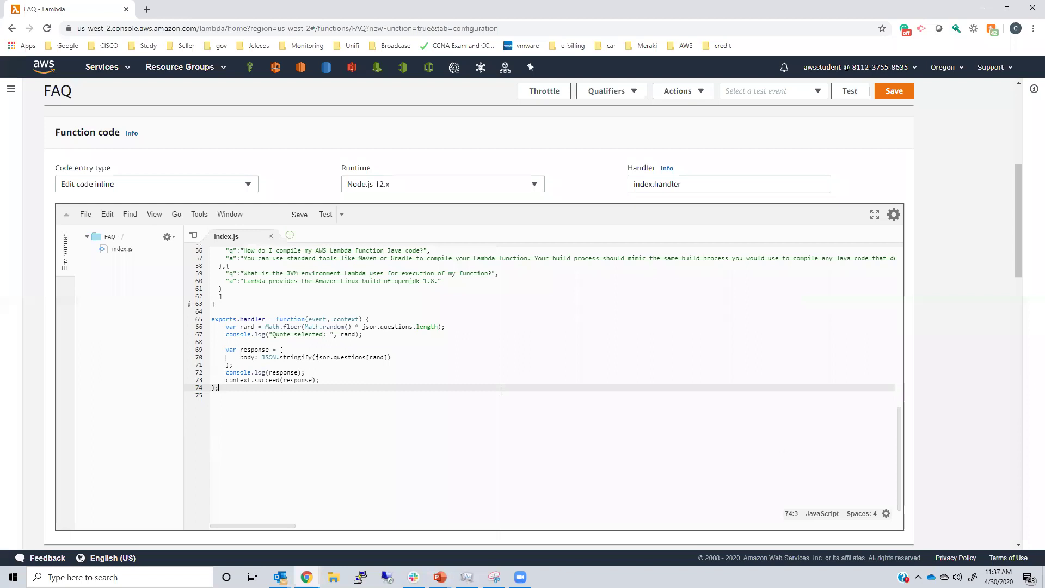
pyautogui.scroll(-1, 501, 391)
pyautogui.scroll(8, 367, 335)
pyautogui.scroll(9, 373, 351)
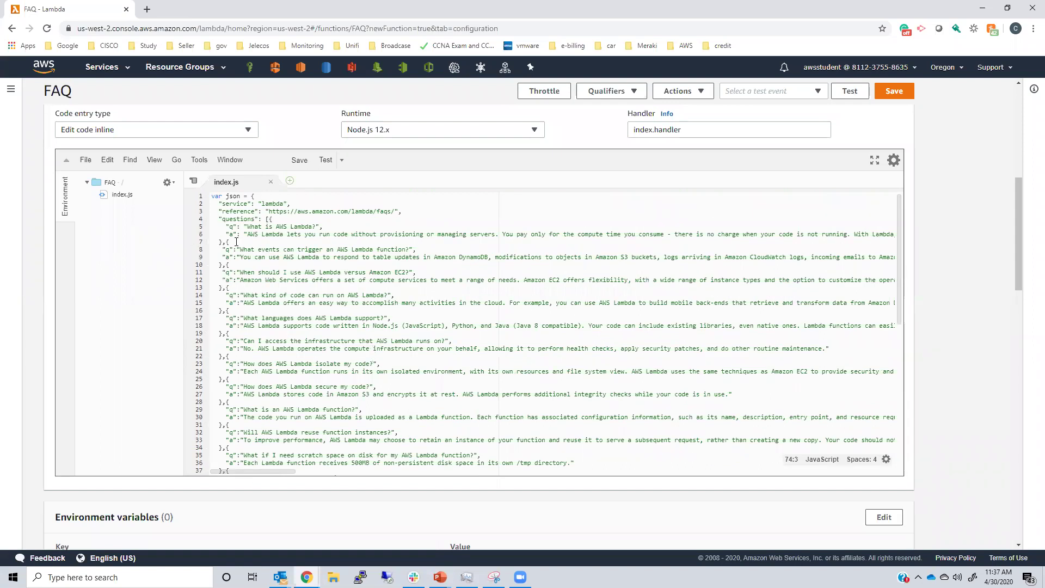
pyautogui.scroll(7, 234, 244)
pyautogui.scroll(-7, 234, 245)
pyautogui.scroll(-18, 262, 299)
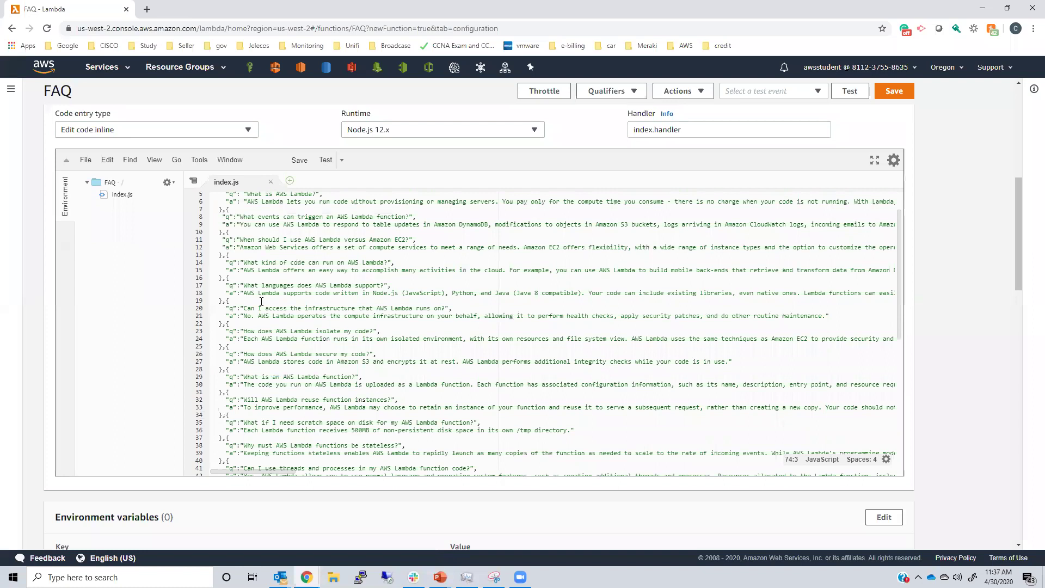
# Set the description in the function's basic settings to "Provide a random FAQ" and save the settings.
pyautogui.scroll(-4, 136, 430)
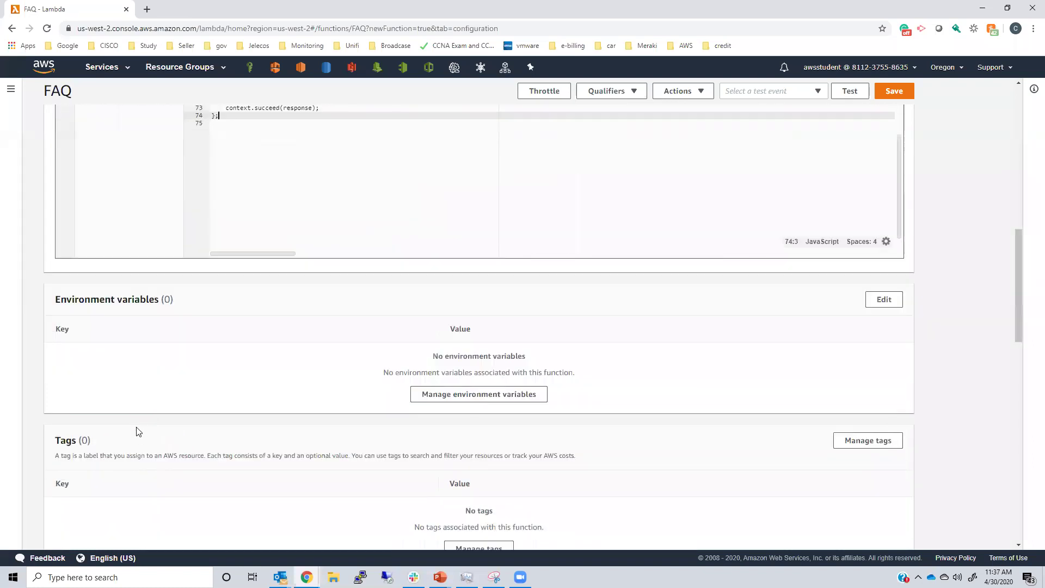
pyautogui.scroll(-6, 117, 366)
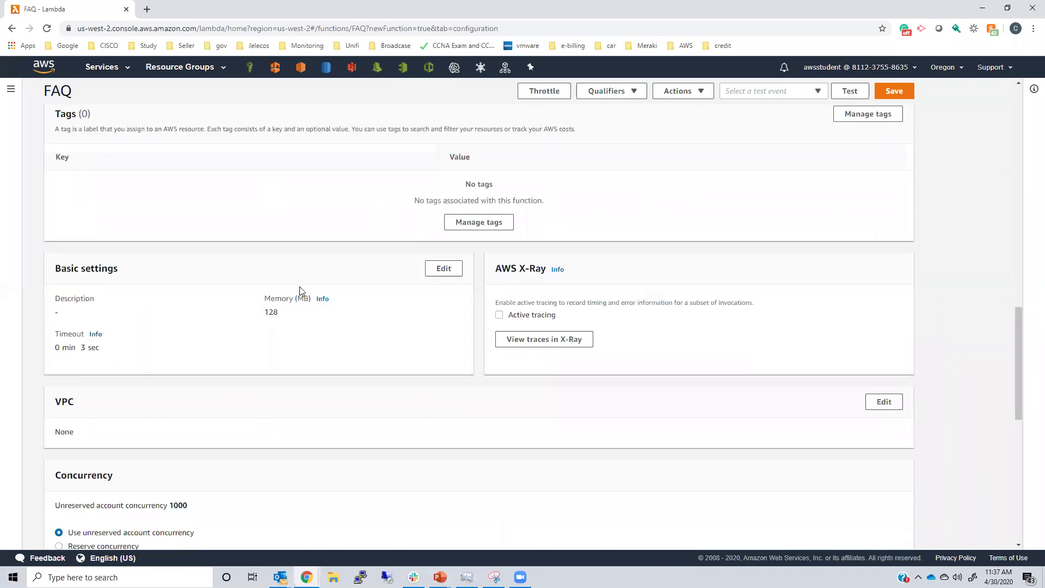
pyautogui.click(444, 269)
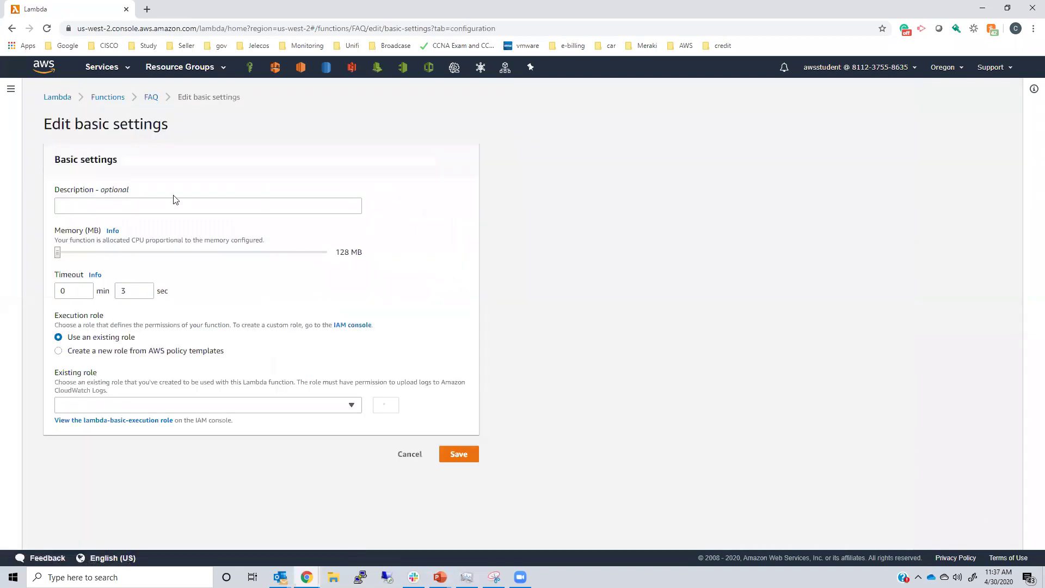
pyautogui.click(102, 208)
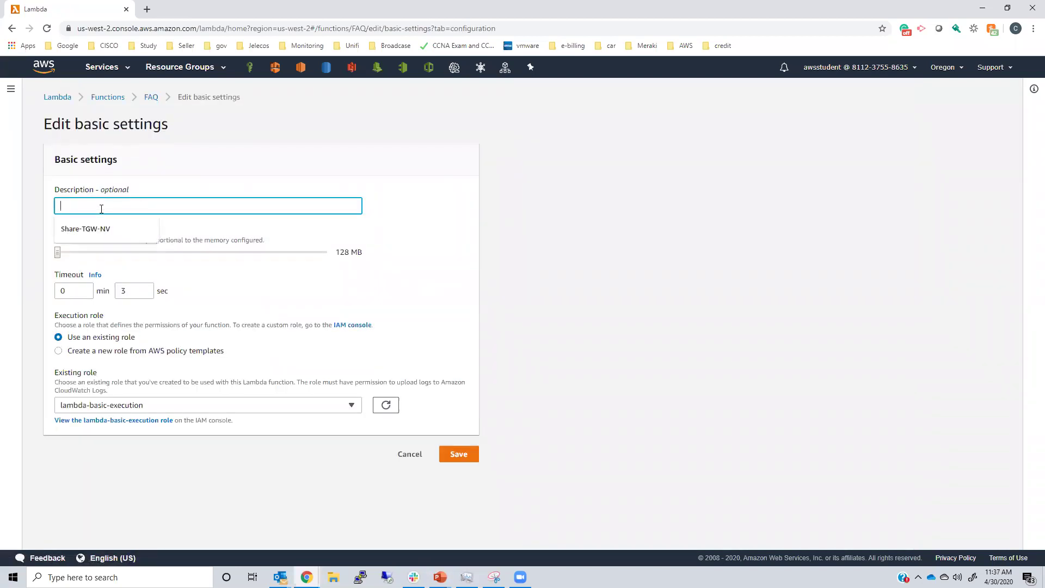
pyautogui.write('Provide')
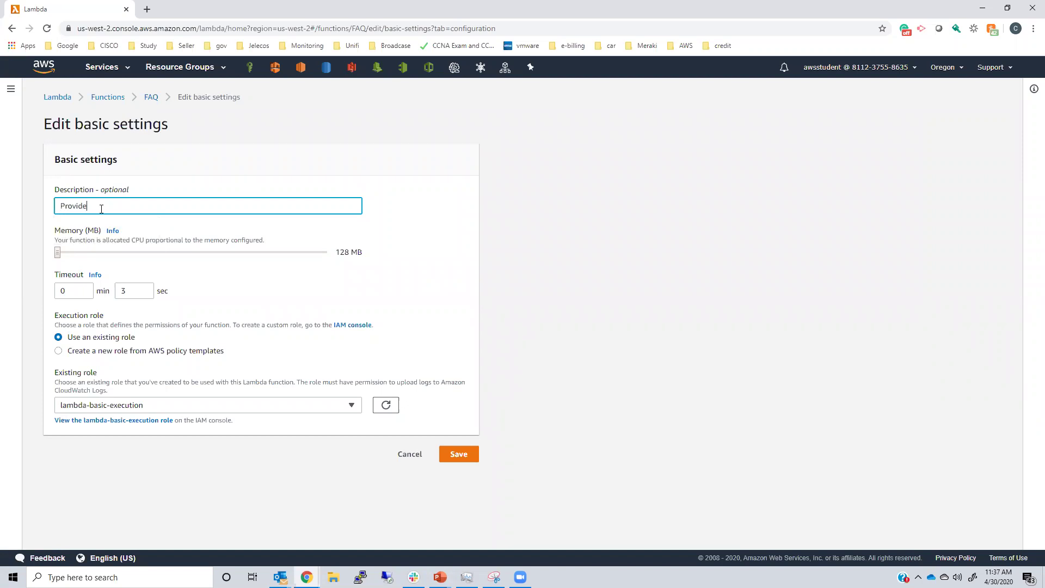
pyautogui.write(' a random FAQ')
pyautogui.click(465, 456)
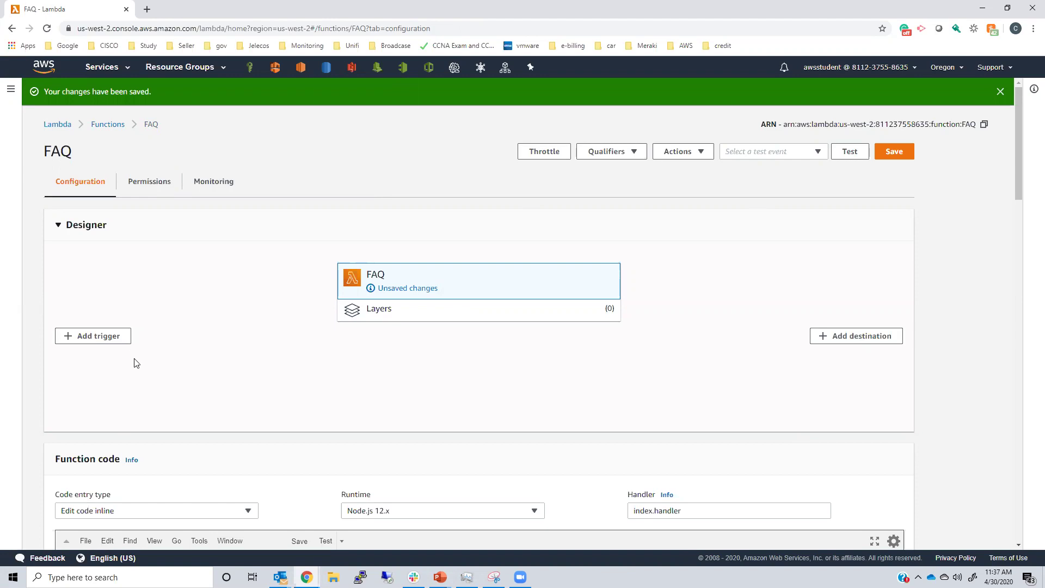
# Start adding a trigger to the FAQ function and review the available AWS services and partner event sources.
pyautogui.click(110, 346)
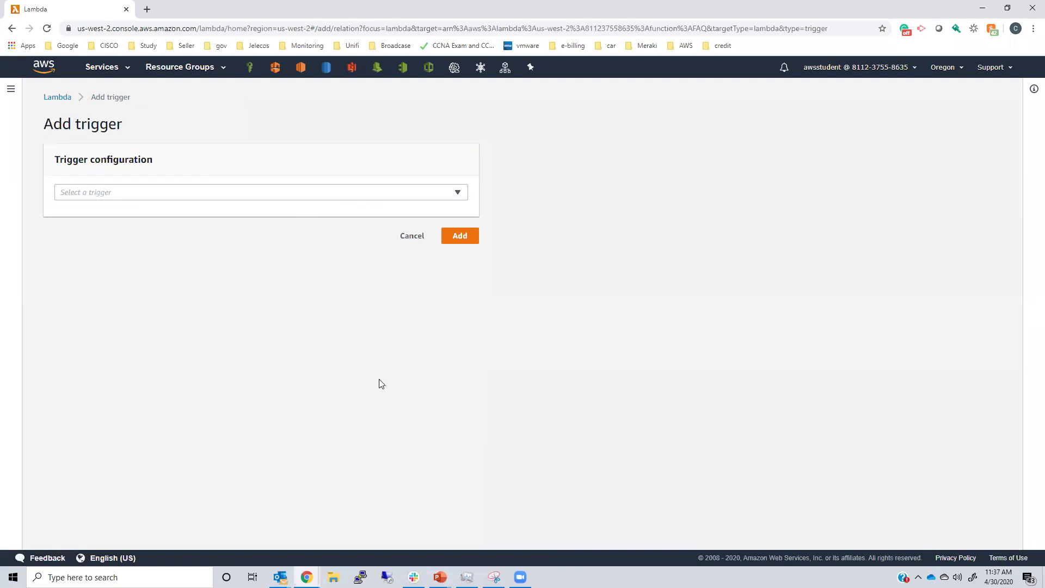
pyautogui.click(355, 194)
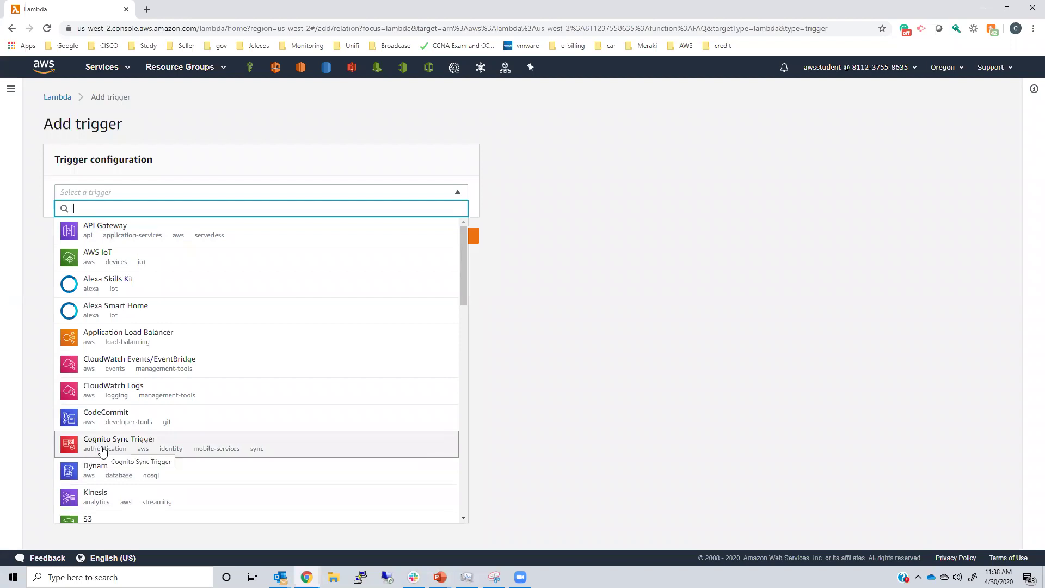
pyautogui.scroll(-5, 102, 450)
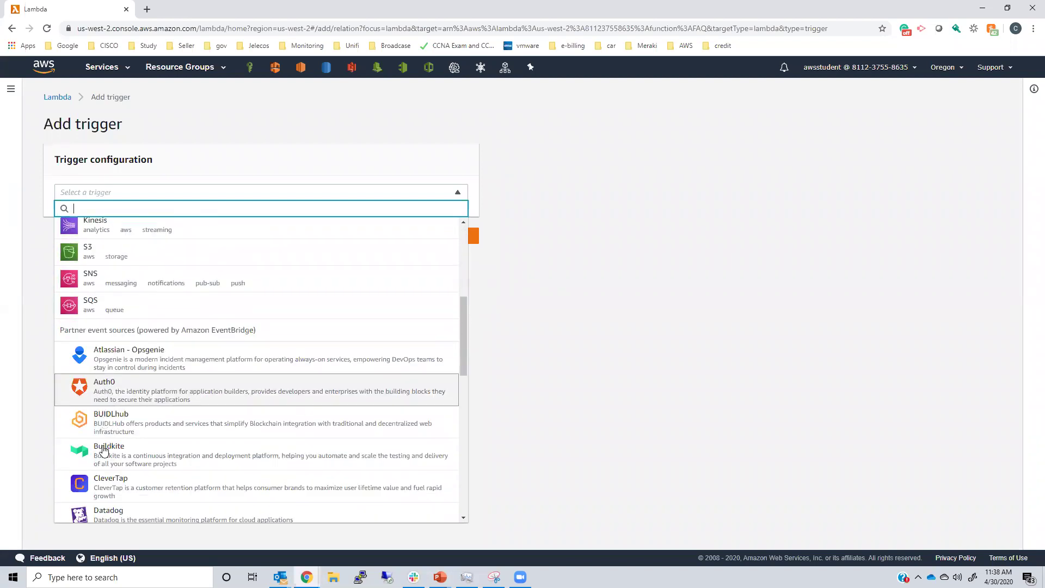
pyautogui.scroll(-1, 103, 451)
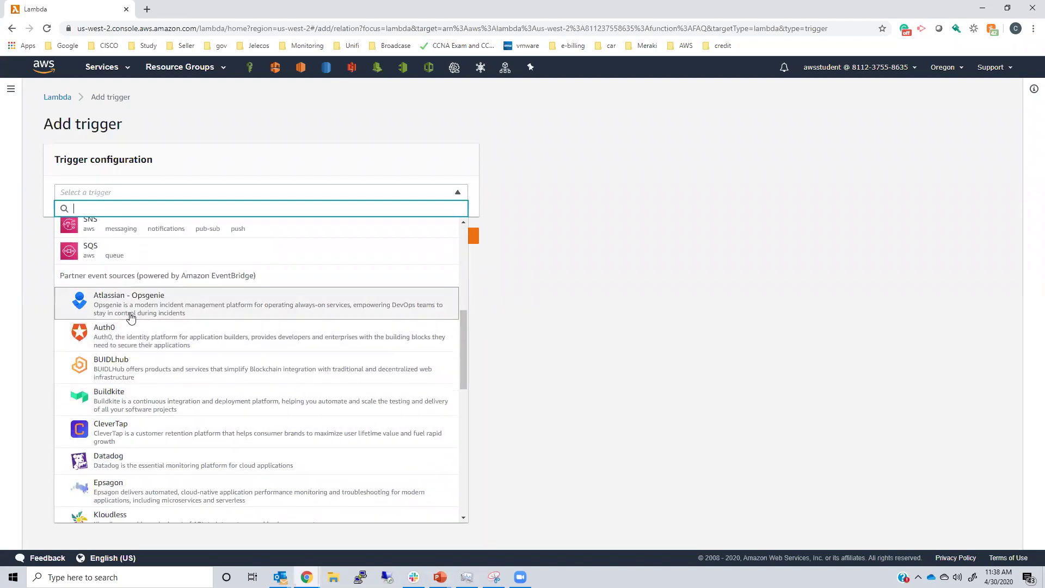
pyautogui.scroll(-2, 130, 317)
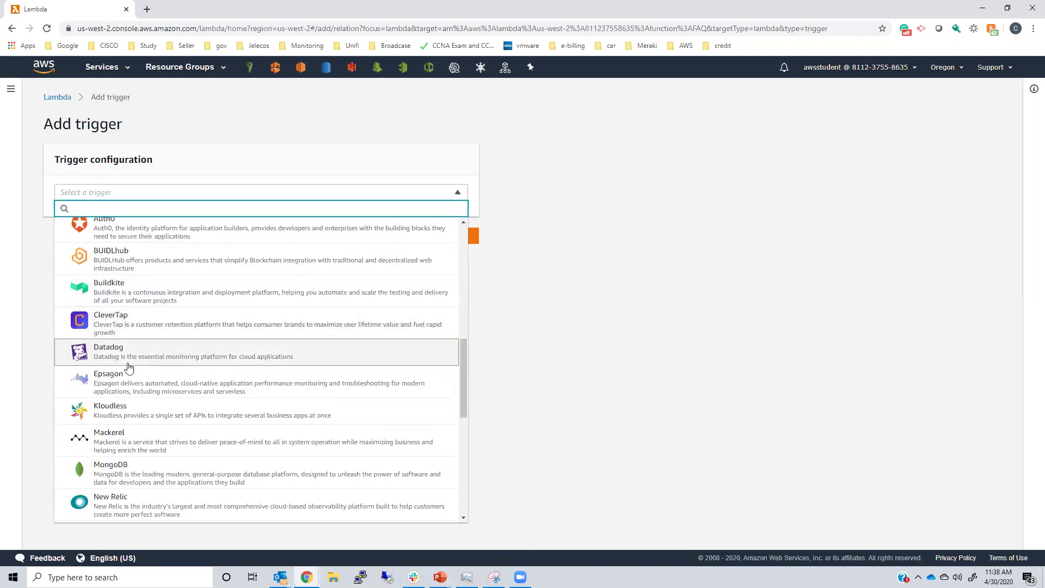
pyautogui.scroll(1, 131, 404)
pyautogui.scroll(1, 116, 283)
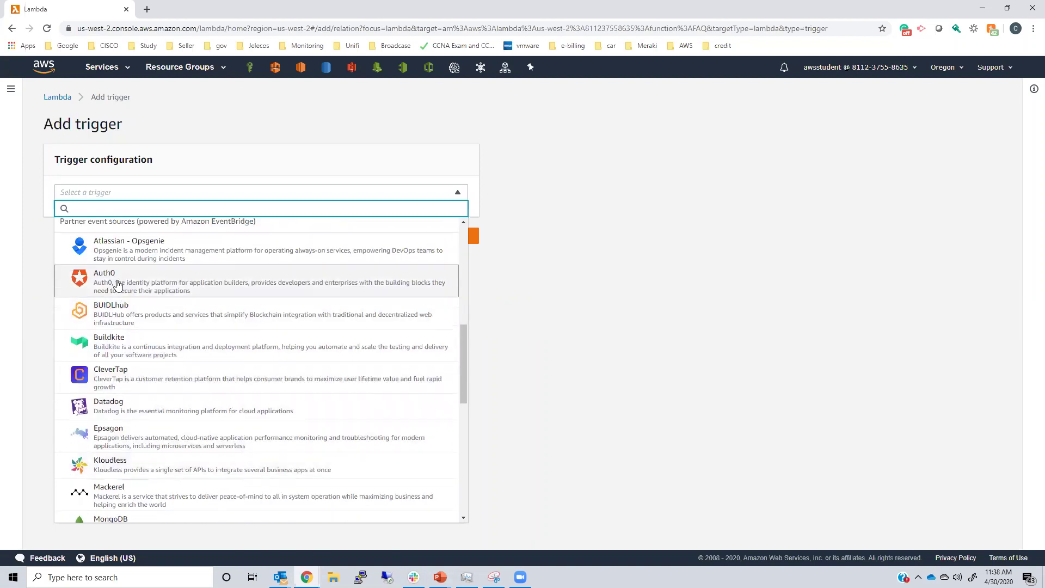
pyautogui.scroll(-2, 127, 379)
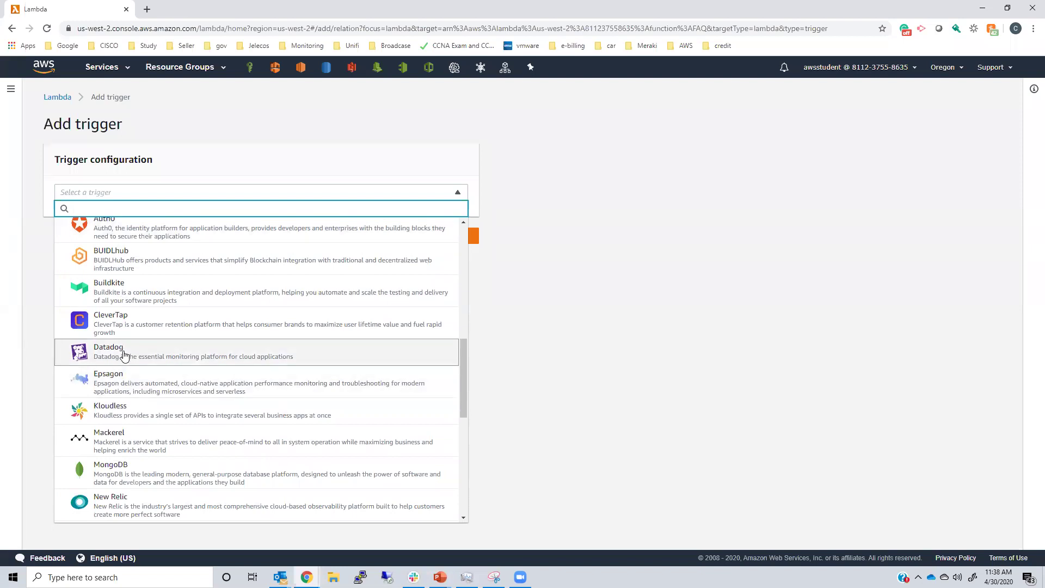
pyautogui.scroll(-1, 87, 409)
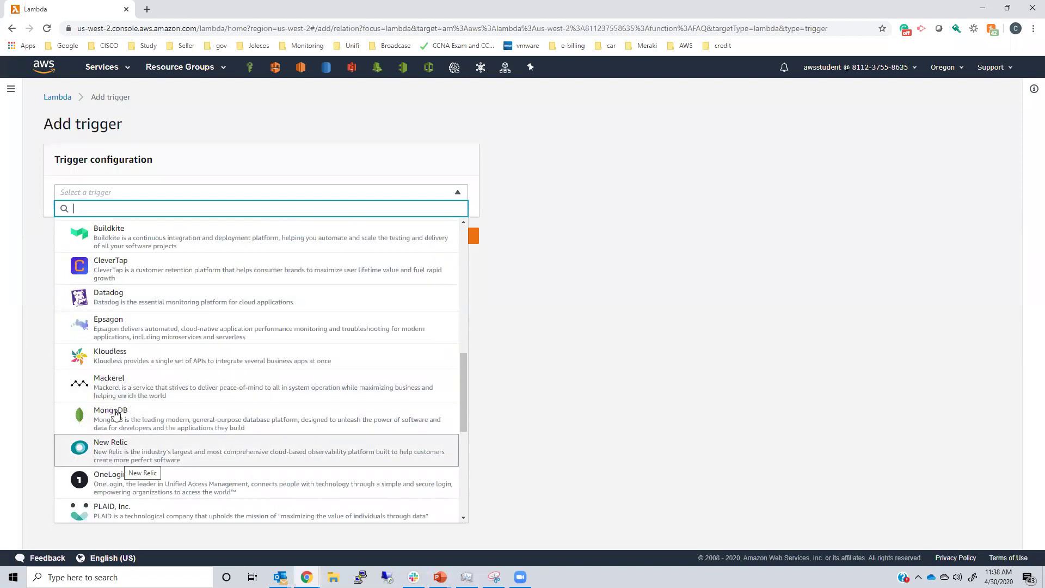
pyautogui.scroll(-3, 143, 319)
pyautogui.scroll(-1, 143, 320)
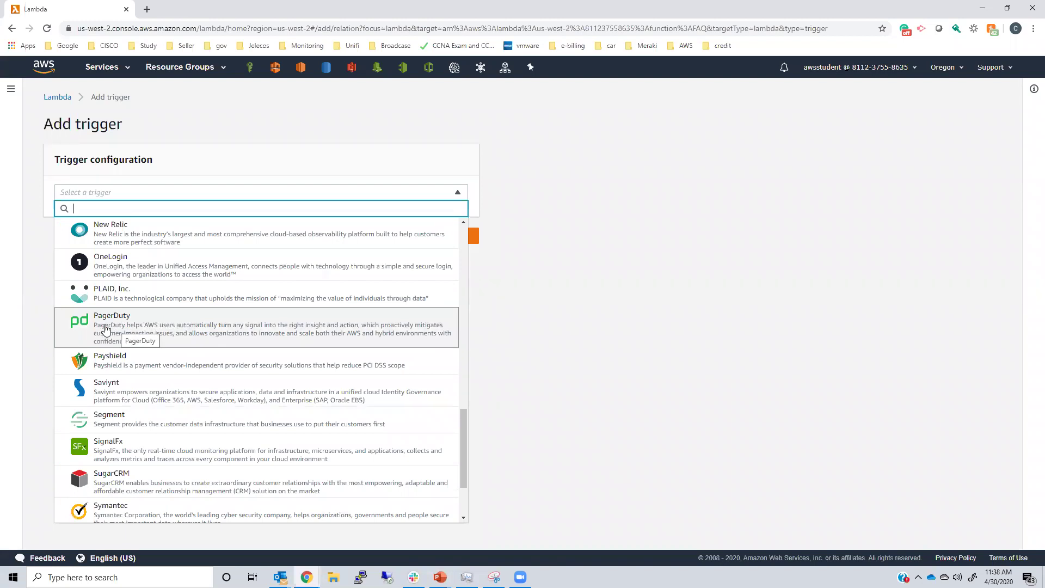
pyautogui.scroll(-2, 151, 383)
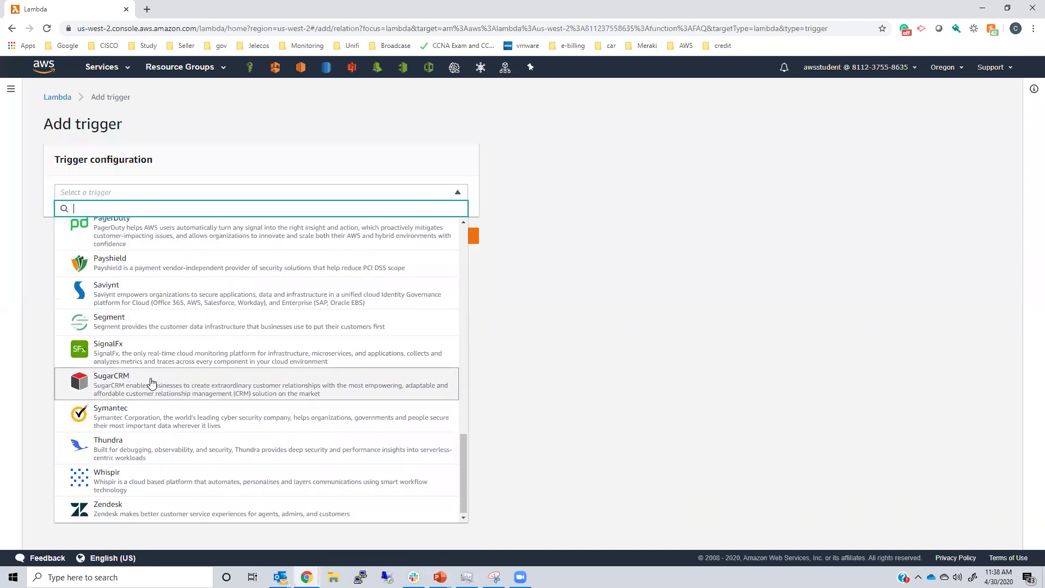
pyautogui.scroll(15, 150, 381)
pyautogui.click(600, 236)
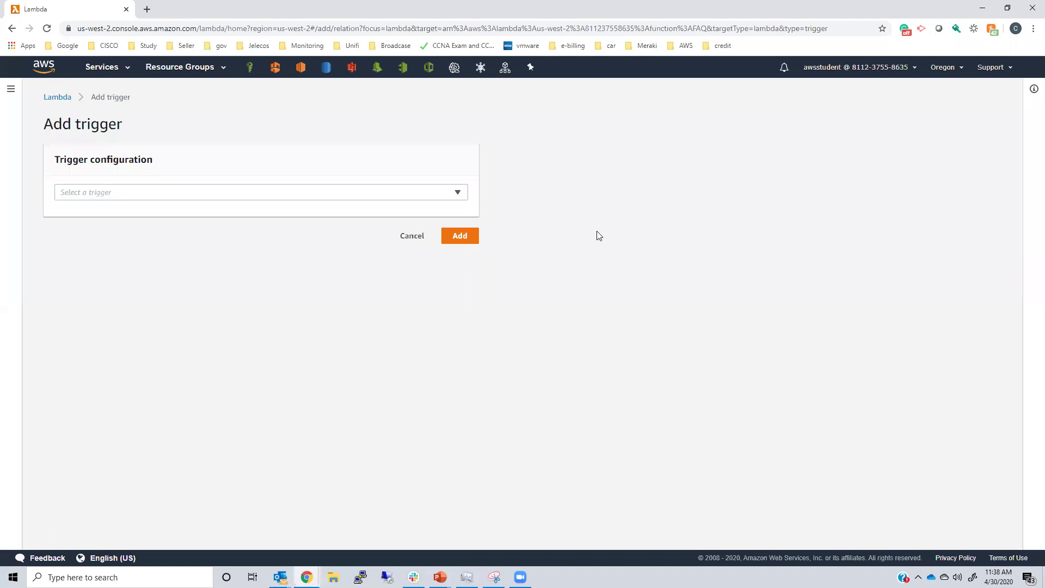
# Choose API Gateway as the trigger, creating a new API of type REST API with Open security.
pyautogui.click(363, 192)
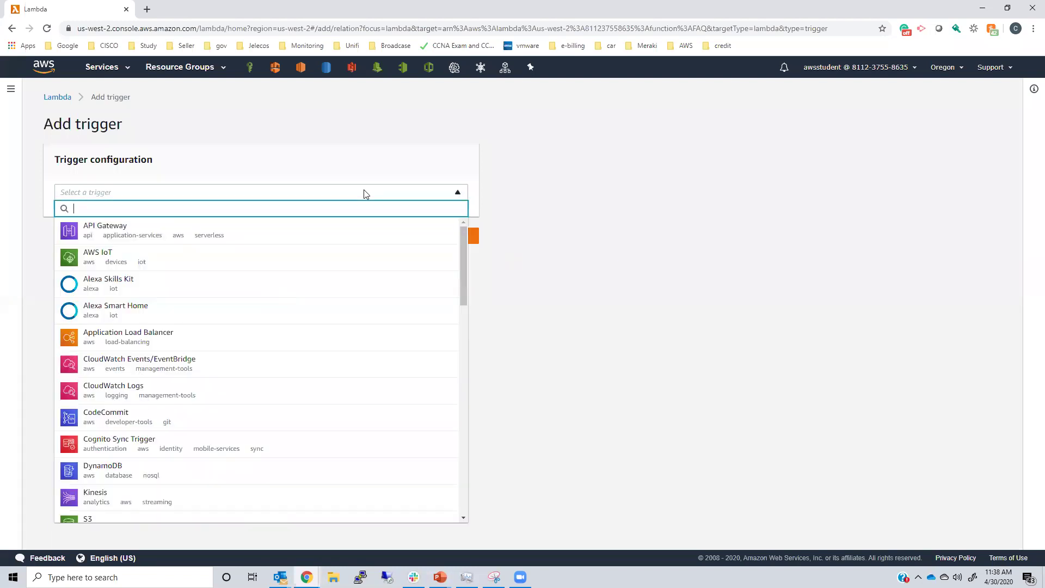
pyautogui.click(316, 235)
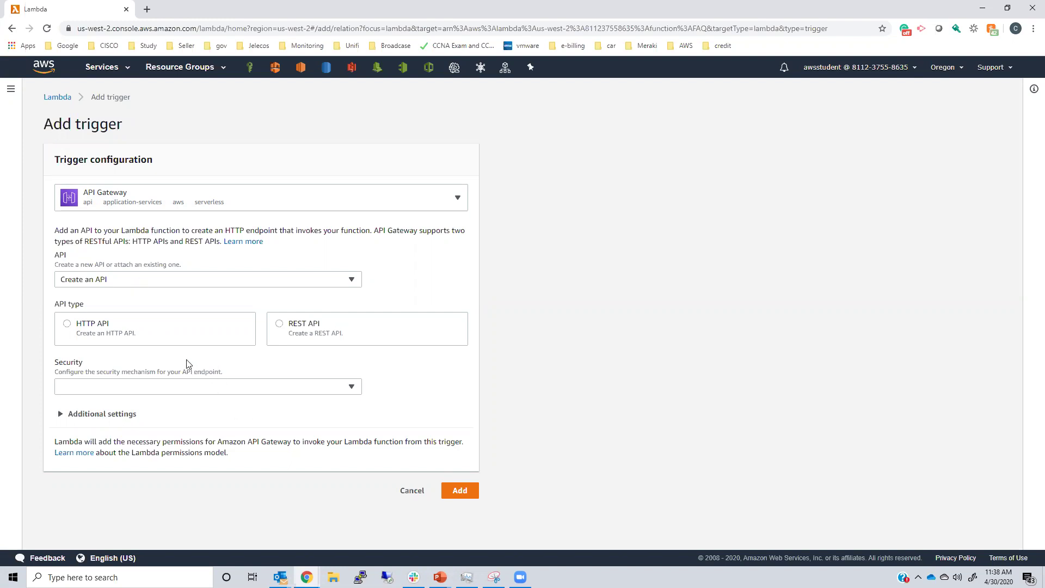
pyautogui.click(280, 325)
pyautogui.click(161, 278)
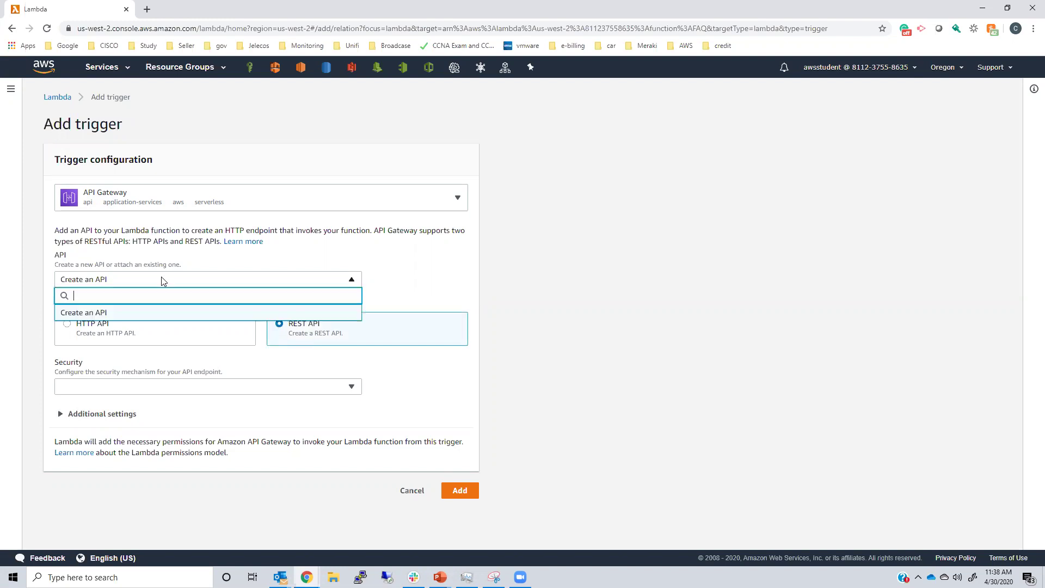
pyautogui.click(139, 313)
pyautogui.click(280, 325)
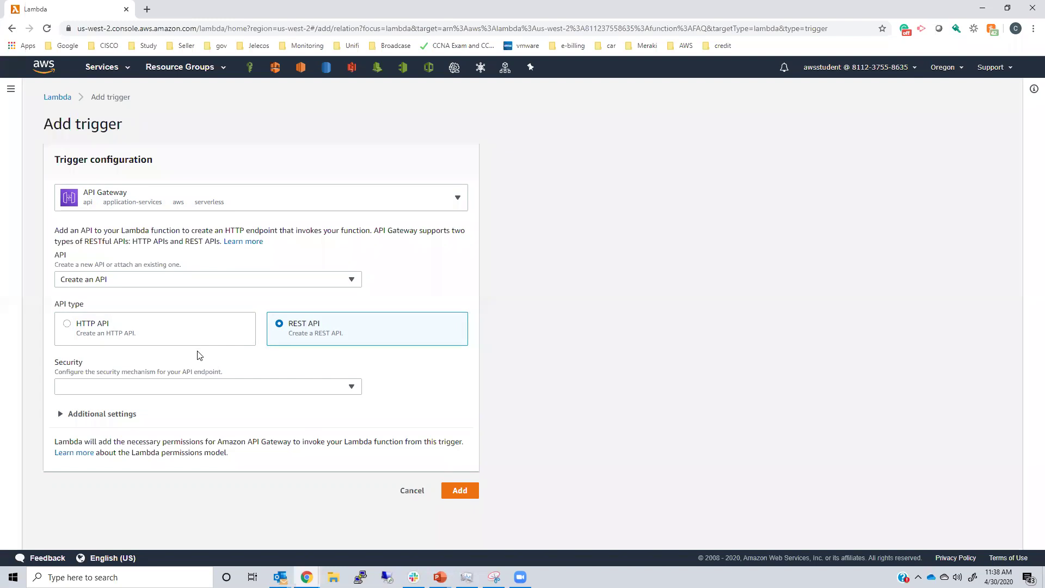
pyautogui.click(183, 389)
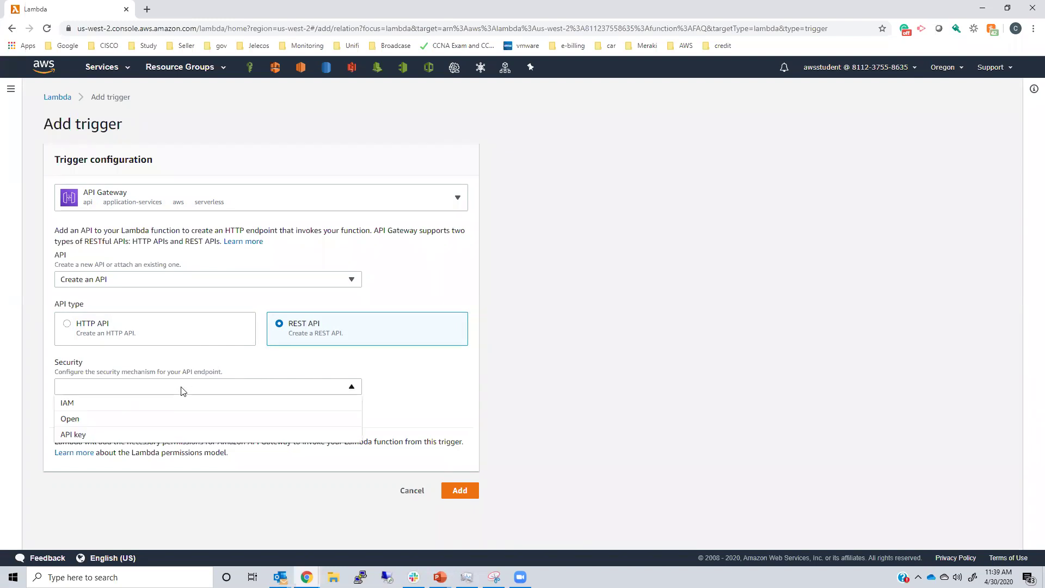
pyautogui.click(175, 419)
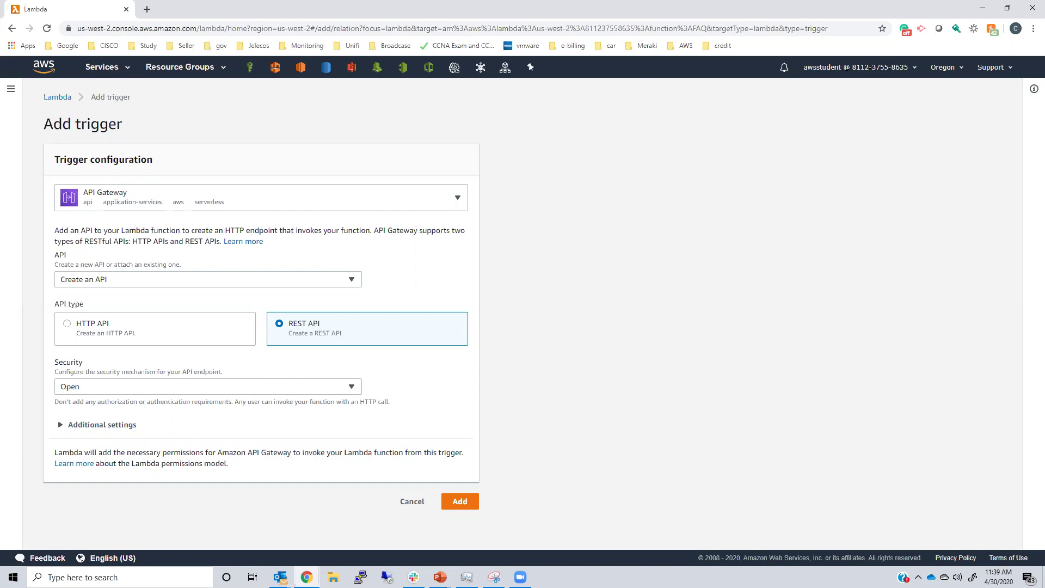
# Set the API's deployment stage to myDeployment in the additional settings and add the trigger to the function.
pyautogui.click(59, 427)
pyautogui.scroll(-1, 140, 434)
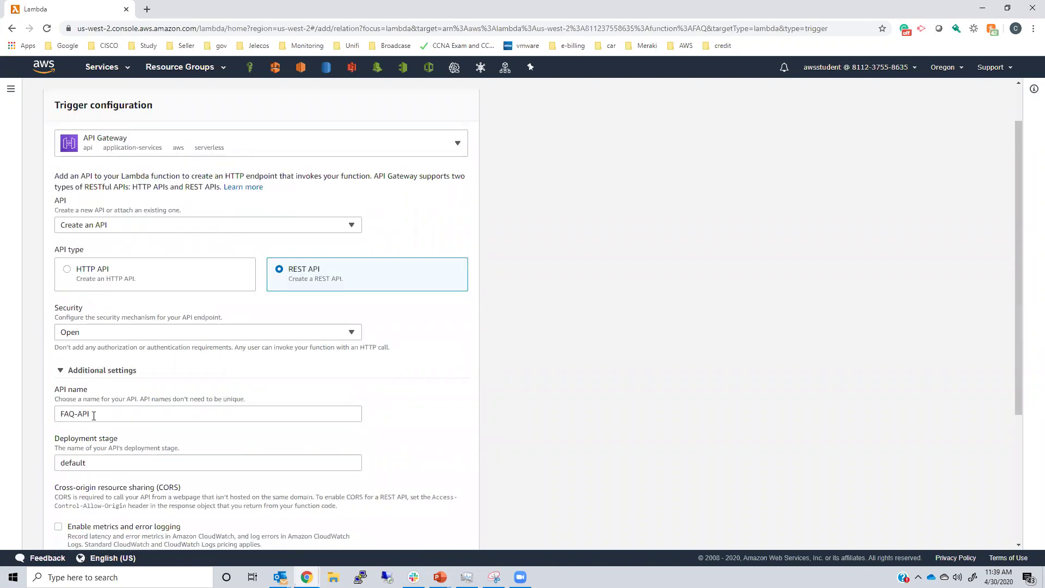
pyautogui.scroll(-3, 93, 415)
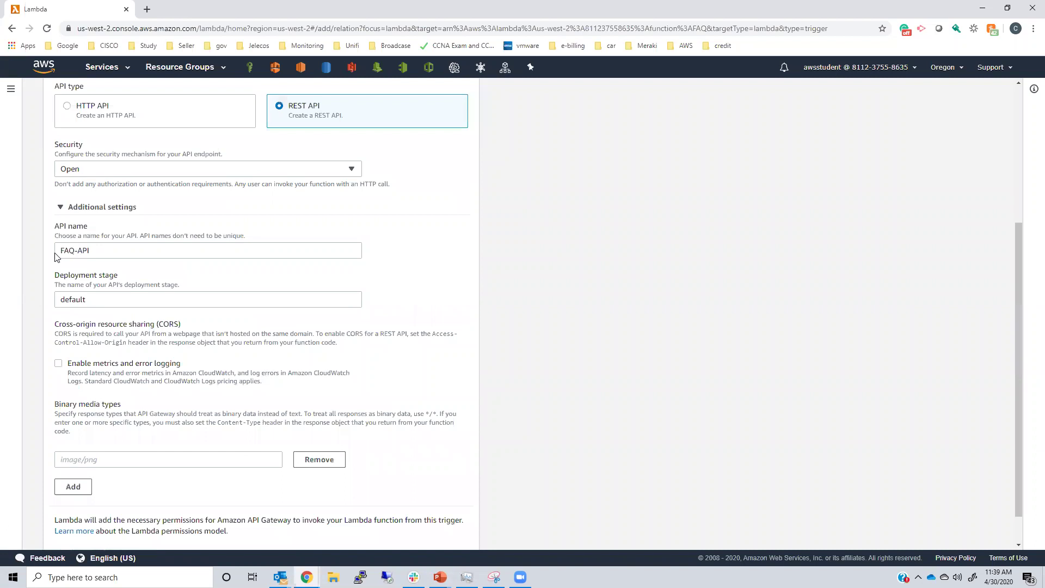
pyautogui.moveTo(98, 300); pyautogui.dragTo(45, 303)
pyautogui.write('my D')
pyautogui.press('BackSpace')
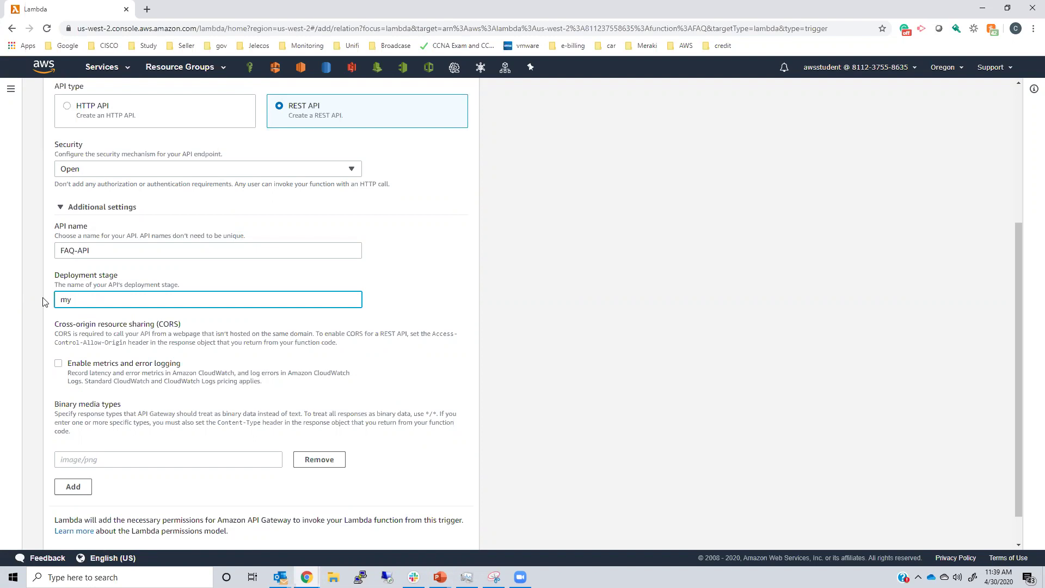
pyautogui.write('E')
pyautogui.press('BackSpace')
pyautogui.write('Develo')
pyautogui.press('BackSpace')
pyautogui.press('BackSpace')
pyautogui.write('yment')
pyautogui.scroll(-1, 174, 381)
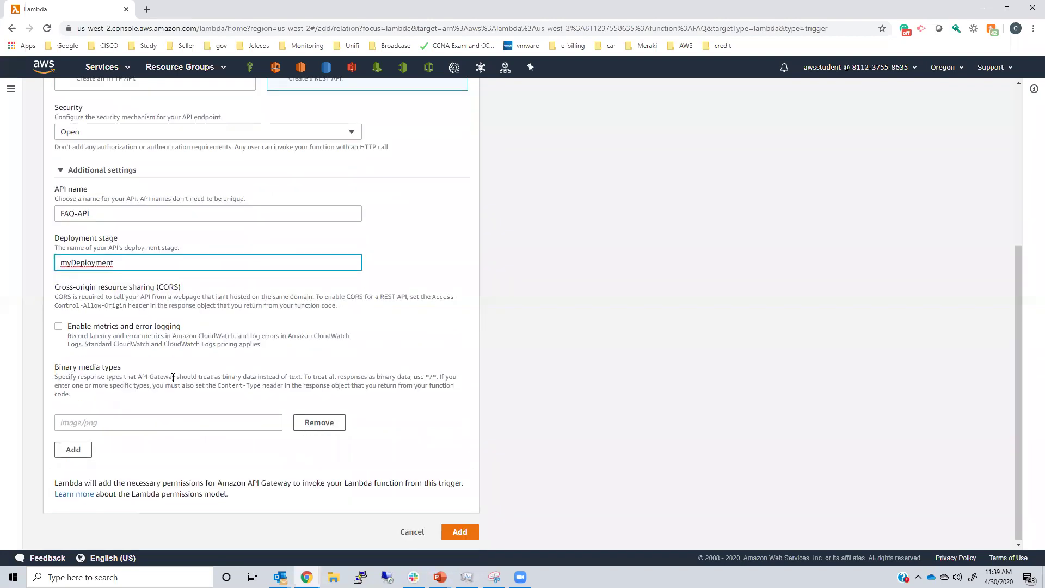
pyautogui.click(458, 536)
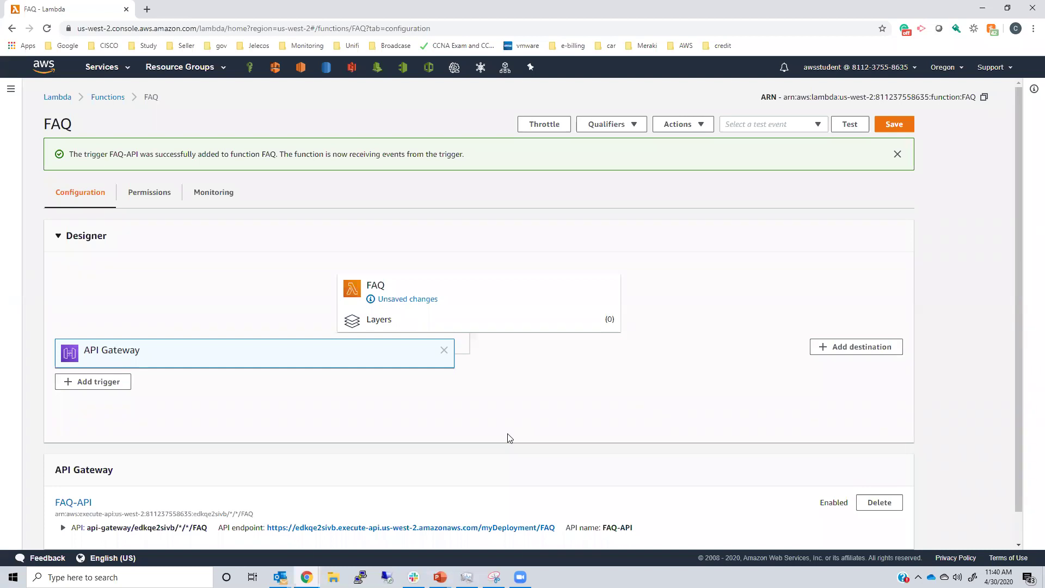
pyautogui.scroll(-1, 510, 438)
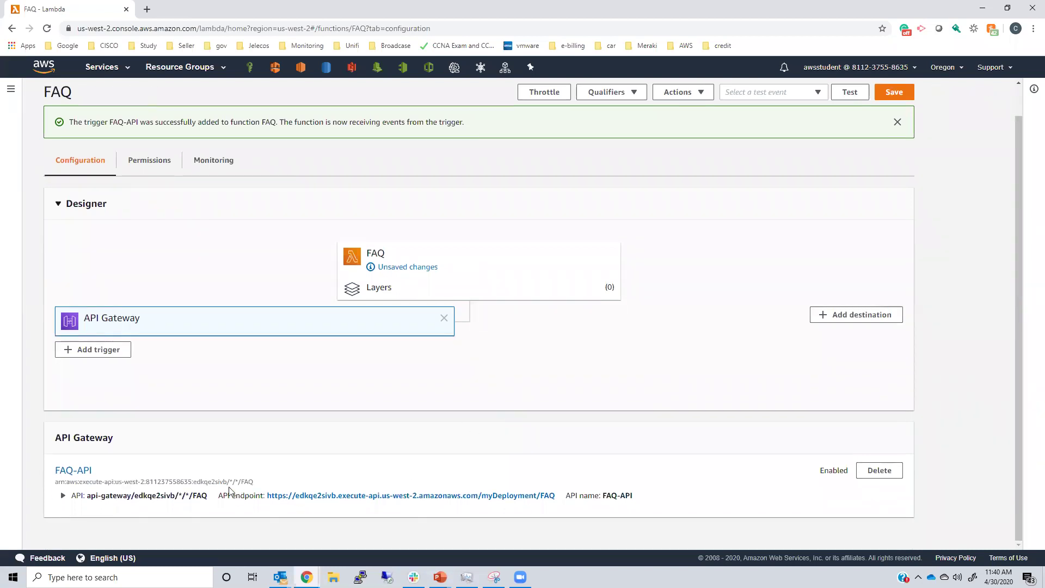
# Expand the FAQ-API trigger's details, open its API endpoint in the browser and reload the response.
pyautogui.click(63, 496)
pyautogui.scroll(-3, 66, 501)
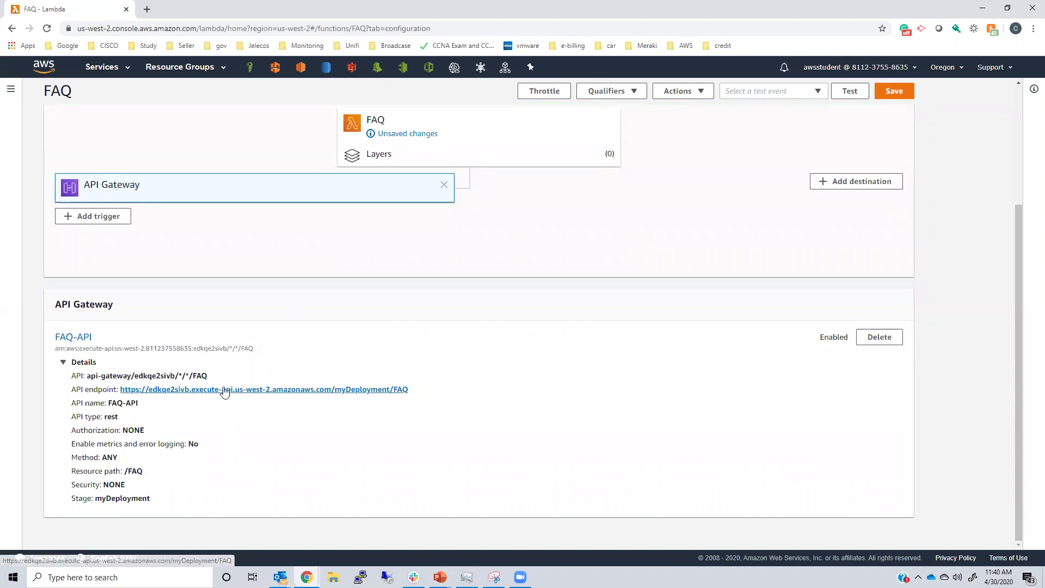
pyautogui.click(169, 397)
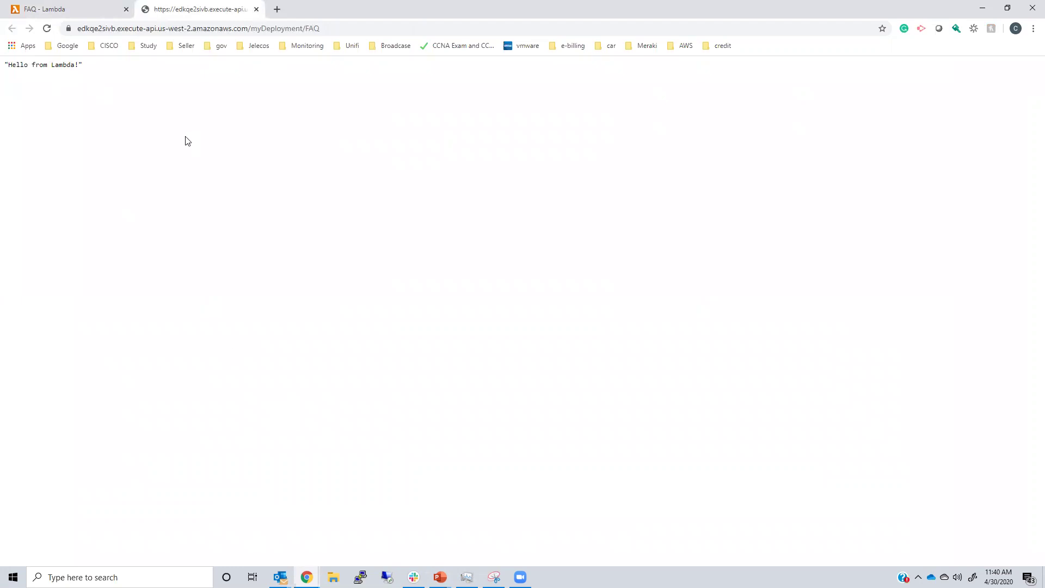
pyautogui.press('F5')
# Return to the FAQ function, check the end of its index.js code and save the function's unsaved changes.
pyautogui.click(87, 9)
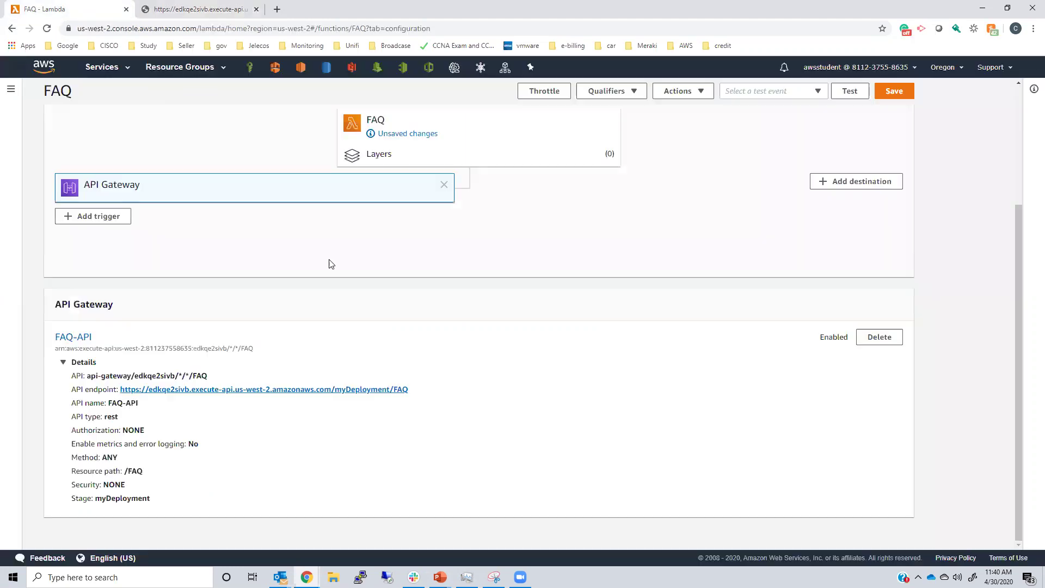
pyautogui.scroll(2, 317, 345)
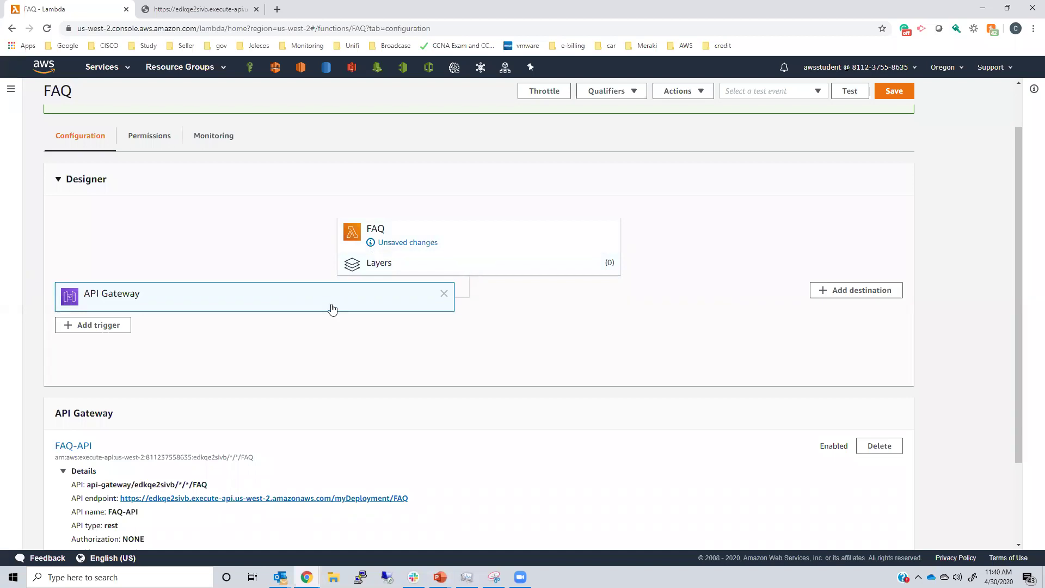
pyautogui.scroll(-2, 330, 309)
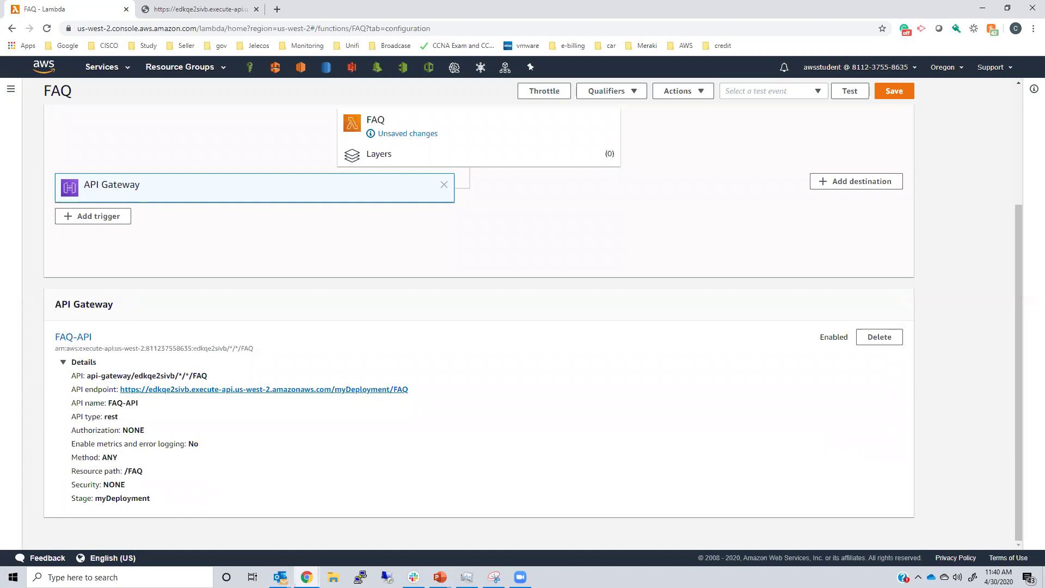
pyautogui.click(415, 138)
pyautogui.scroll(-10, 375, 359)
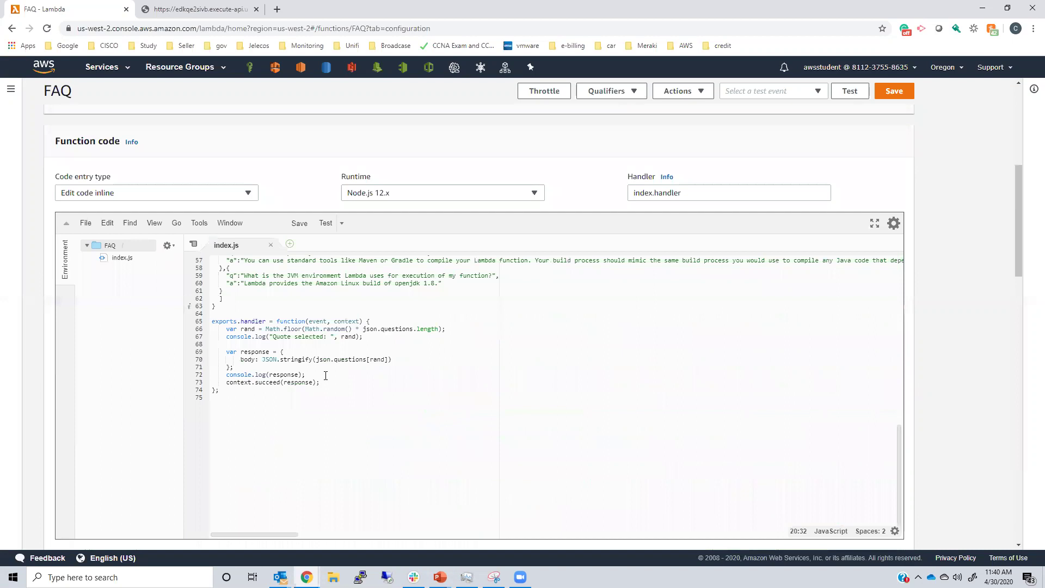
pyautogui.click(246, 402)
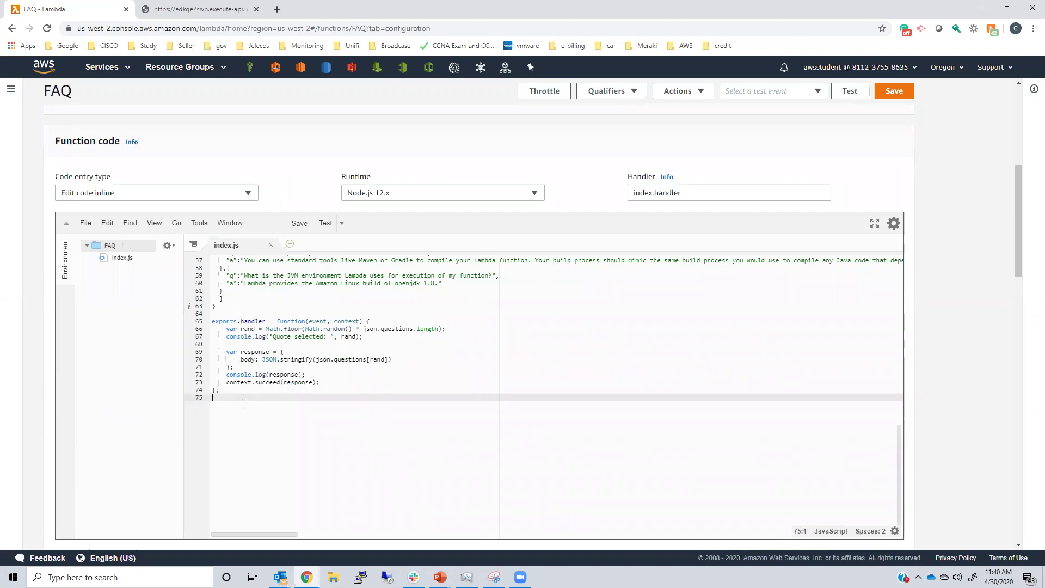
pyautogui.scroll(-6, 247, 396)
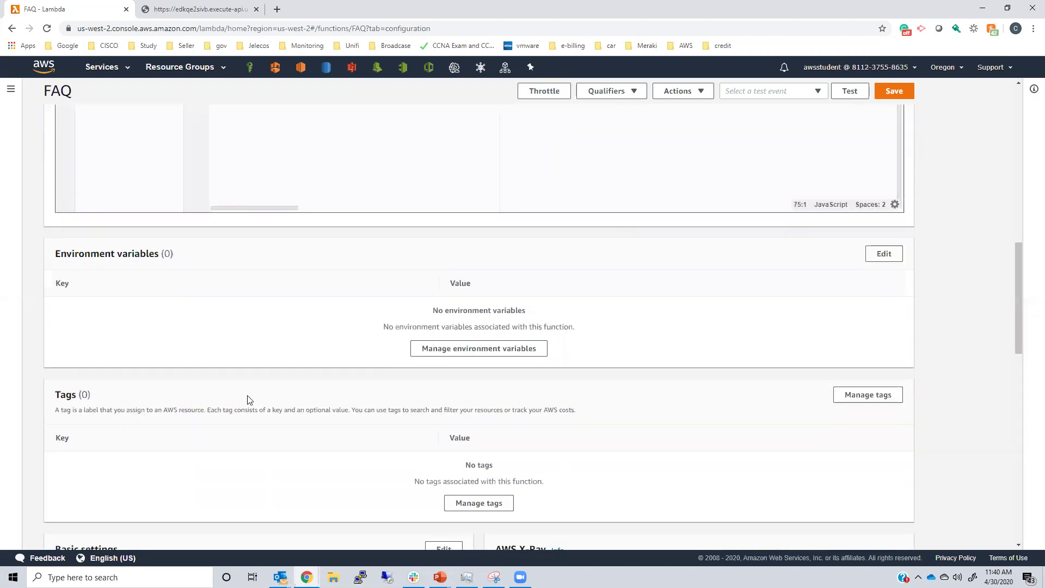
pyautogui.click(893, 91)
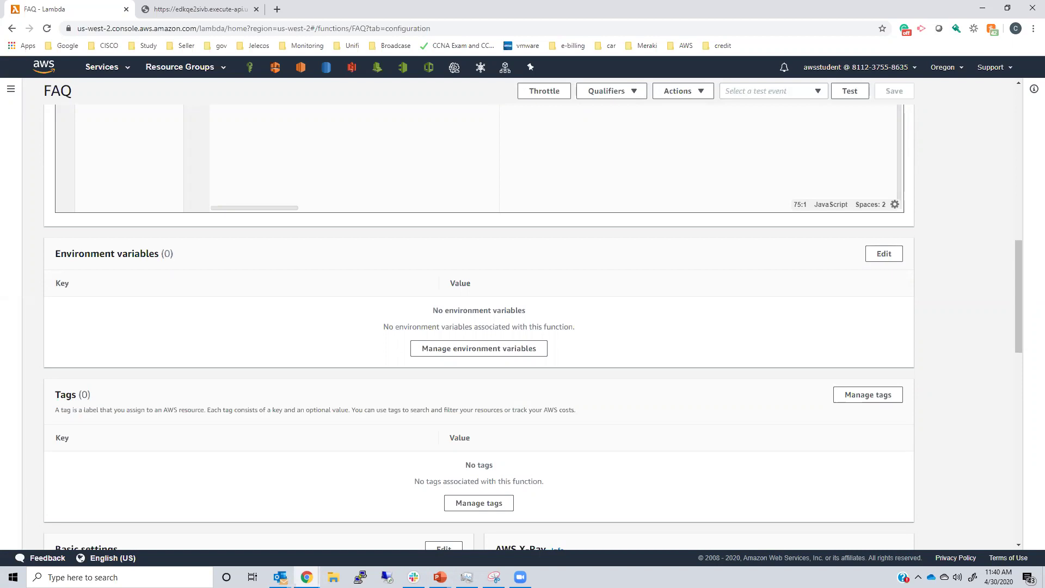
# Reload the FAQ API endpoint page several times to check the random question-and-answer responses.
pyautogui.click(196, 9)
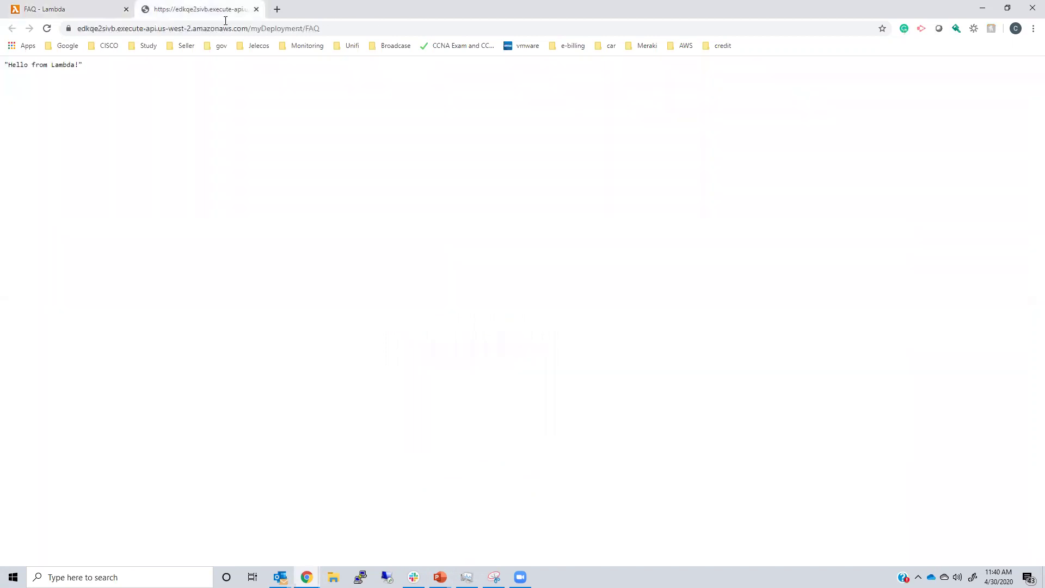
pyautogui.click(337, 24)
pyautogui.press('Return')
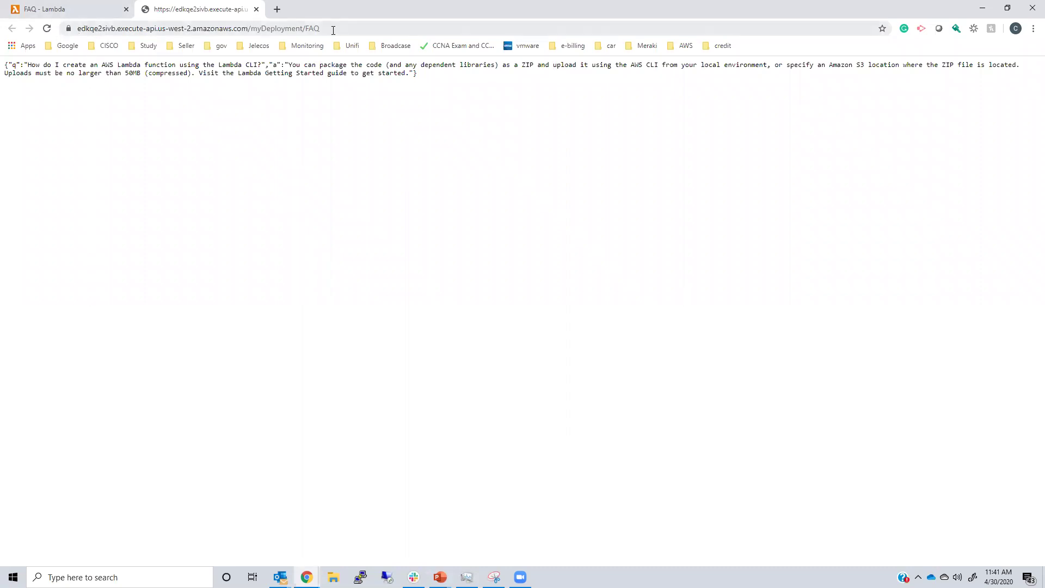
pyautogui.press('F5')
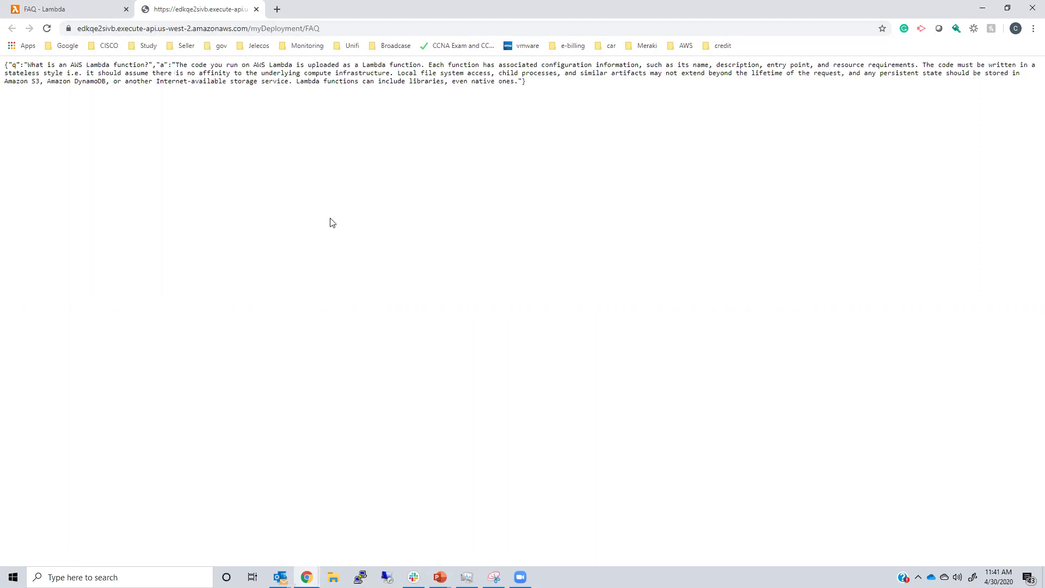
pyautogui.press('F5')
pyautogui.press('F5')
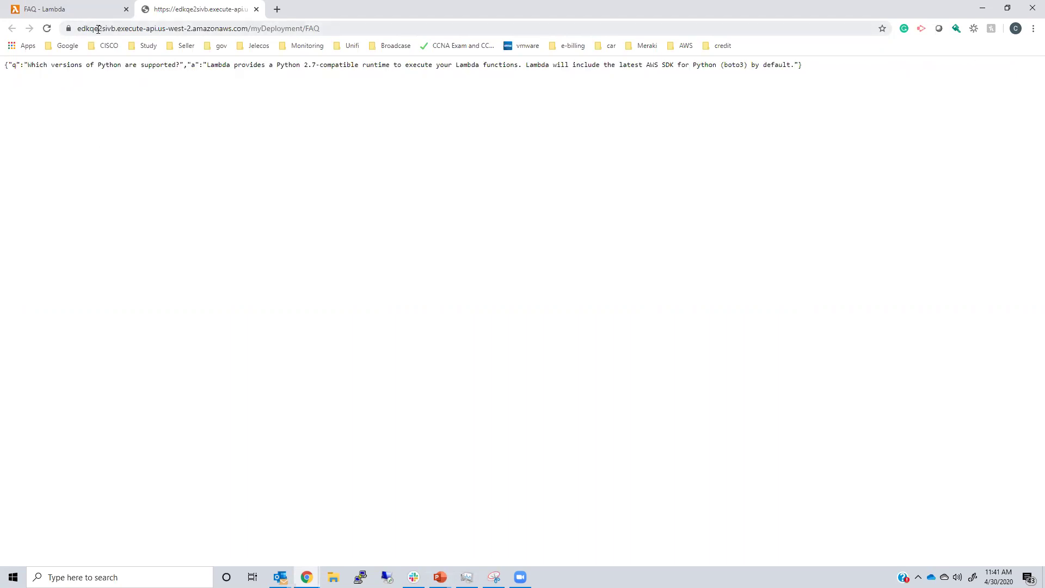
pyautogui.moveTo(330, 28); pyautogui.dragTo(64, 27)
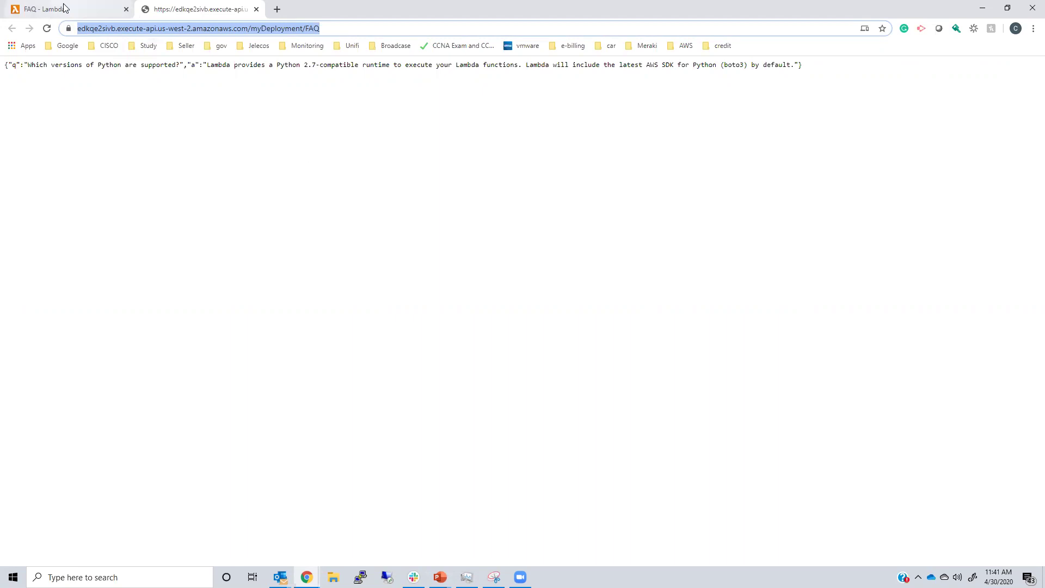
pyautogui.click(82, 8)
pyautogui.scroll(-5, 457, 327)
pyautogui.scroll(4, 458, 329)
pyautogui.click(182, 7)
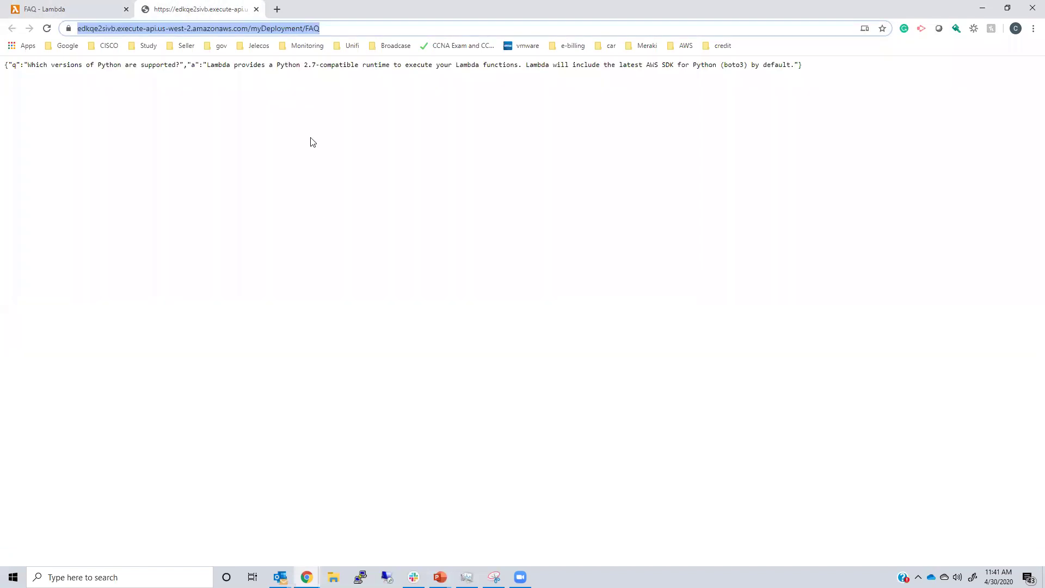
# Start configuring a new test event for the FAQ function, keeping the hello-world event template.
pyautogui.click(66, 6)
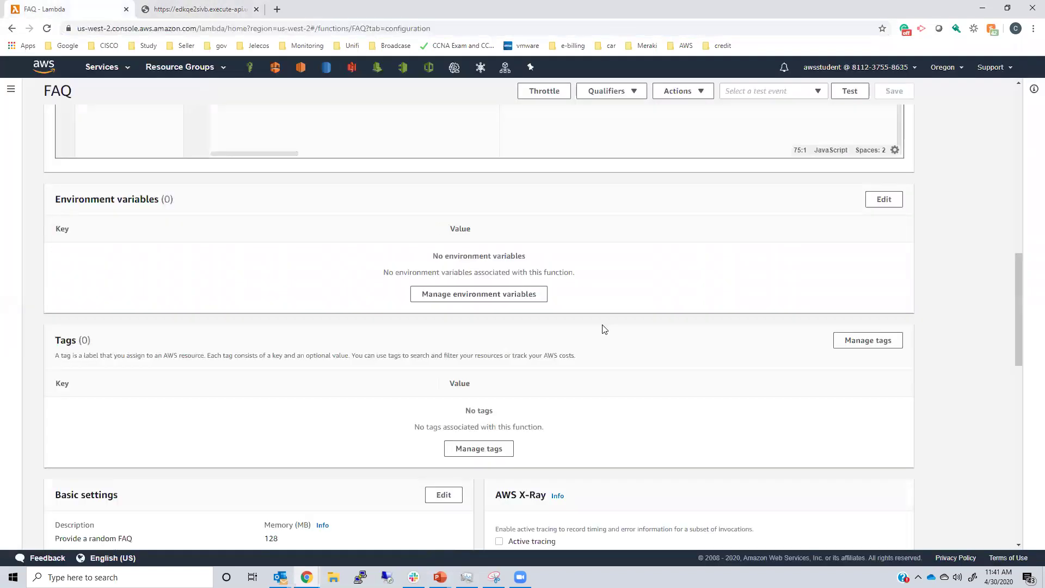
pyautogui.scroll(6, 603, 323)
pyautogui.scroll(10, 598, 313)
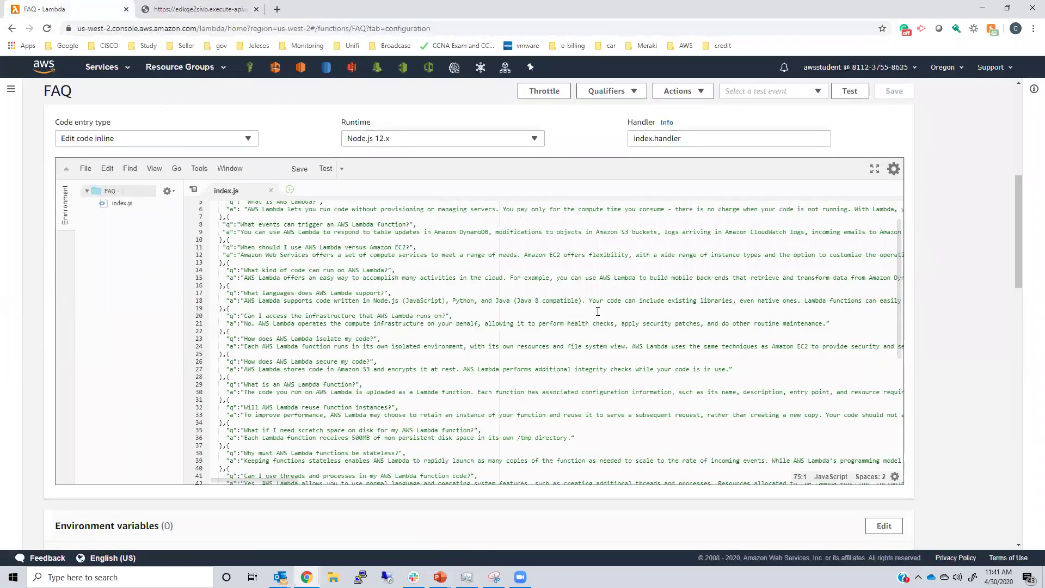
pyautogui.scroll(3, 598, 312)
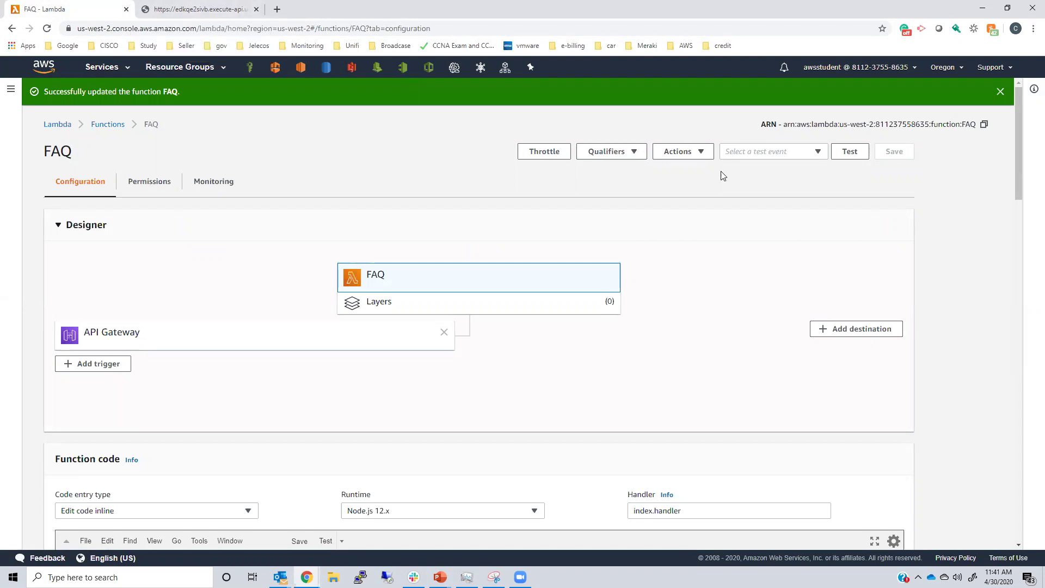
pyautogui.click(843, 157)
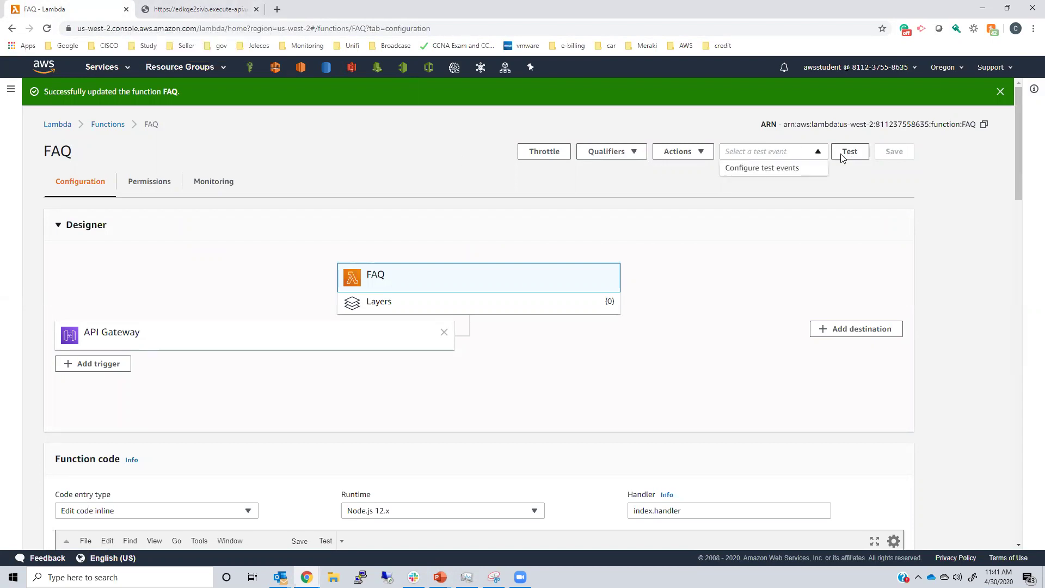
pyautogui.click(780, 170)
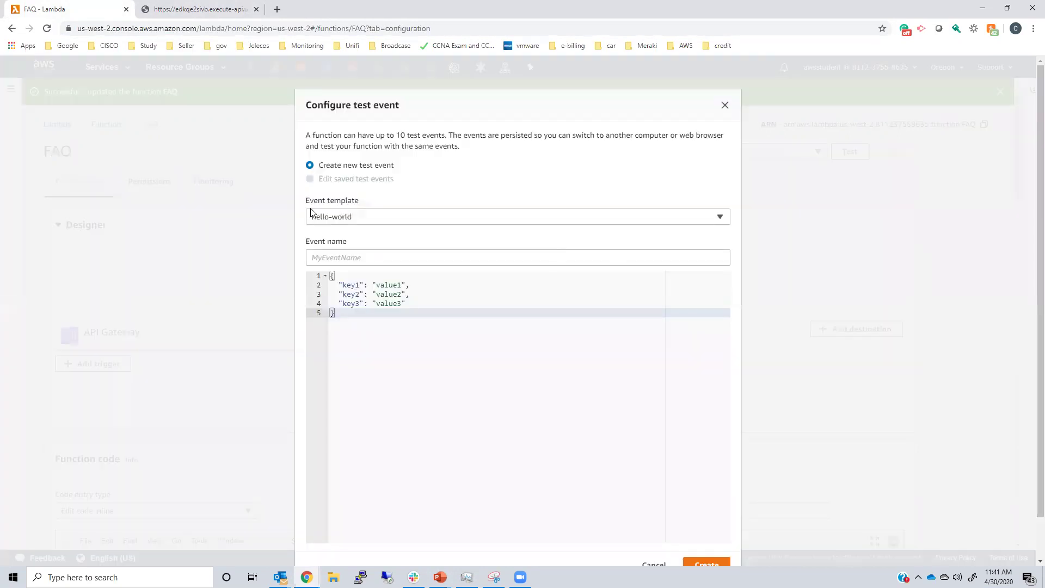
pyautogui.click(359, 218)
pyautogui.click(359, 217)
# Name the new test event Test1.
pyautogui.click(354, 258)
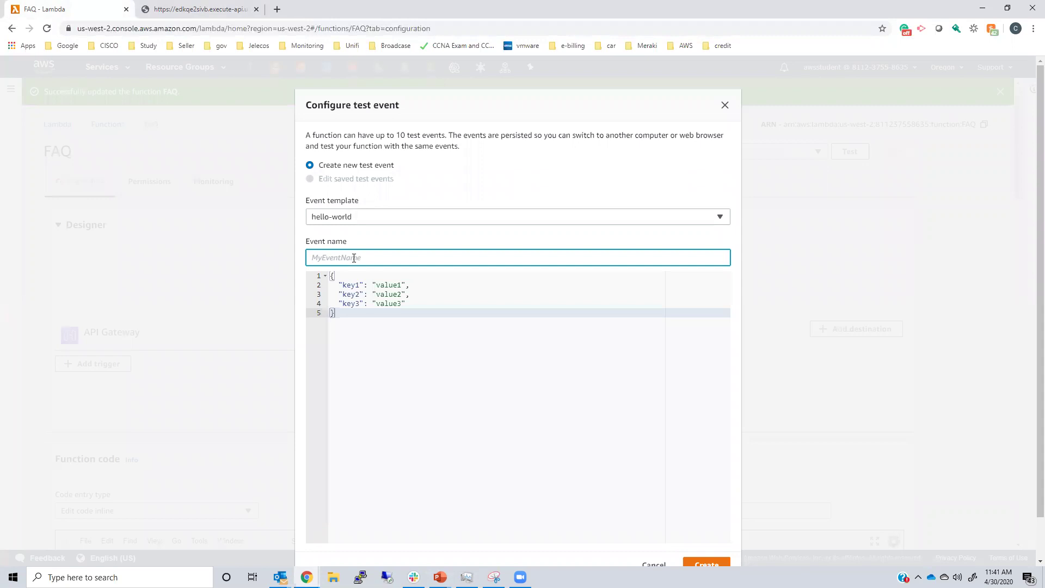
pyautogui.write('es')
pyautogui.press('BackSpace')
pyautogui.press('BackSpace')
pyautogui.press('BackSpace')
pyautogui.press('BackSpace')
pyautogui.write('Test-ap')
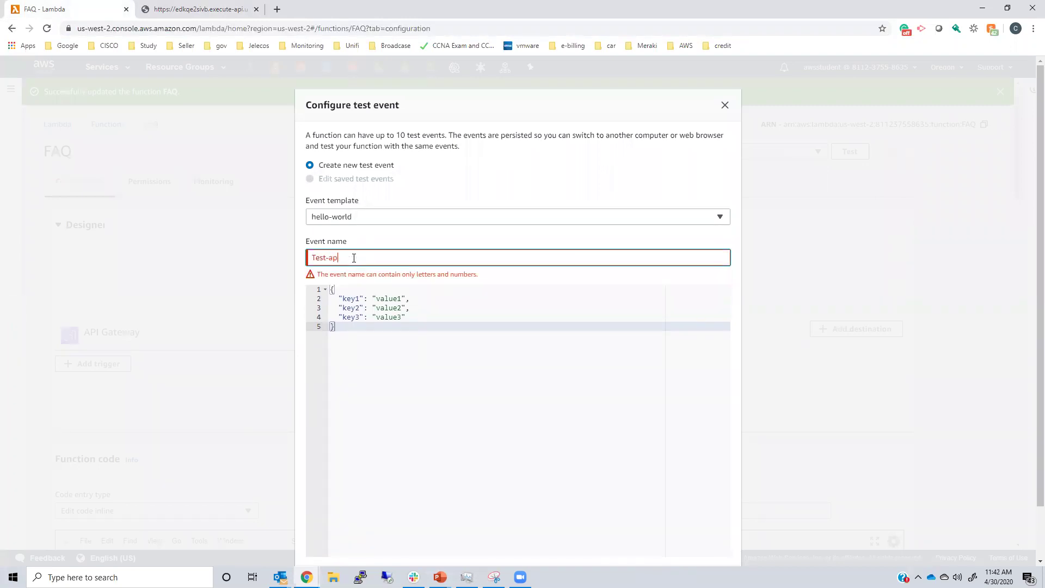
pyautogui.press('BackSpace')
pyautogui.press('BackSpace')
pyautogui.press('BackSpace')
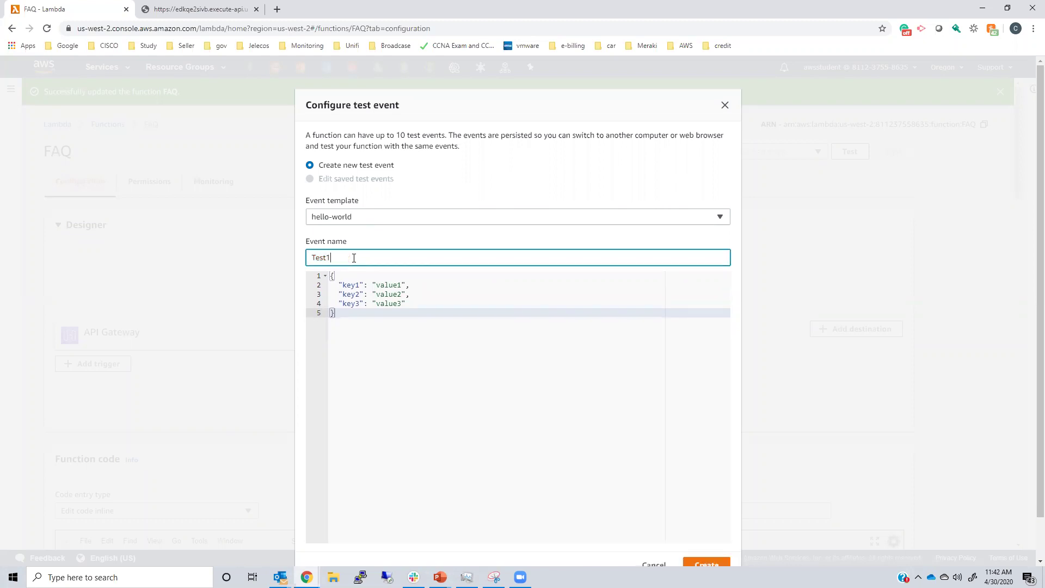
pyautogui.moveTo(410, 304); pyautogui.dragTo(338, 285)
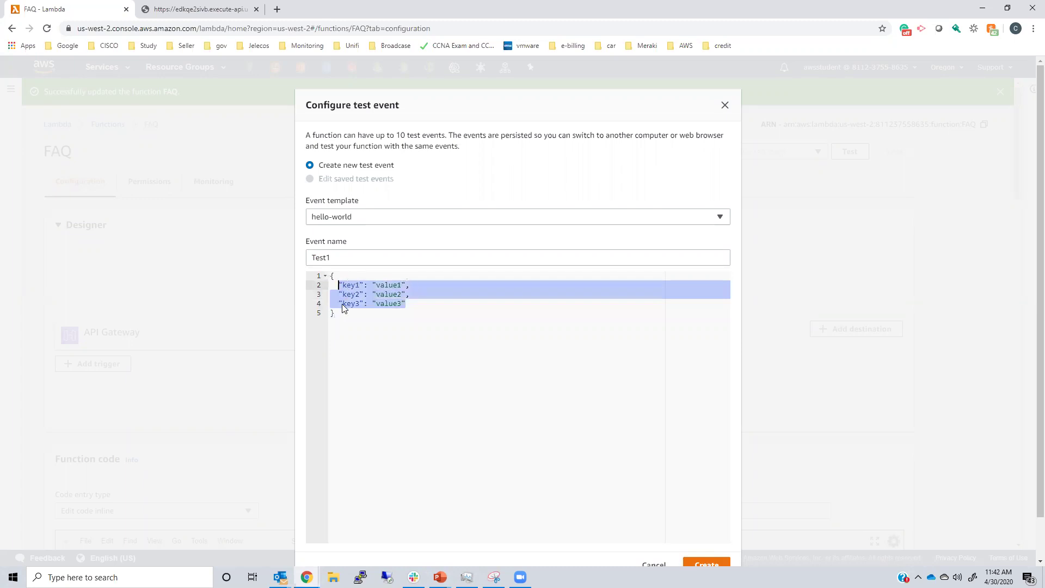
pyautogui.press('BackSpace')
pyautogui.press('BackSpace')
pyautogui.press('BackSpace')
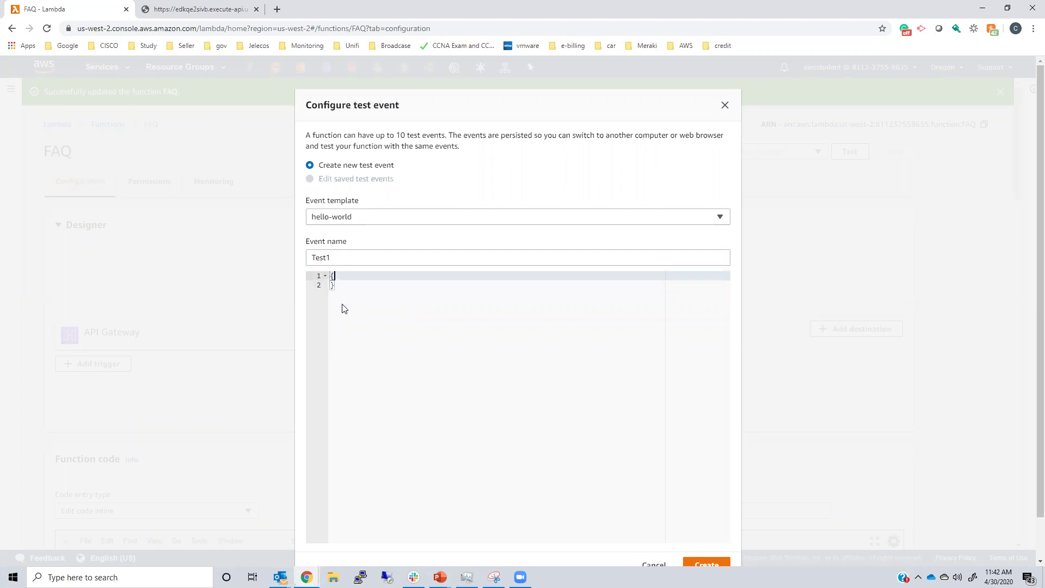
pyautogui.press('BackSpace')
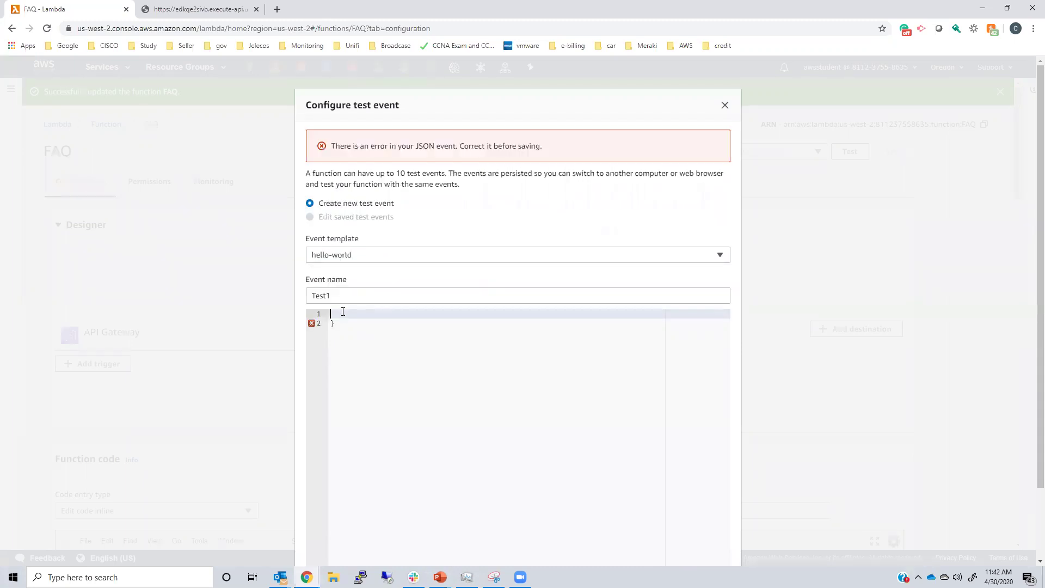
pyautogui.hotkey('ctrl', 'z')
pyautogui.hotkey('ctrl', 'z')
# Delete the sample key-value pairs from the event JSON, leaving only empty braces {}, and create the test event.
pyautogui.moveTo(409, 304); pyautogui.dragTo(336, 289)
pyautogui.press('BackSpace')
pyautogui.press('Delete')
pyautogui.press('Left')
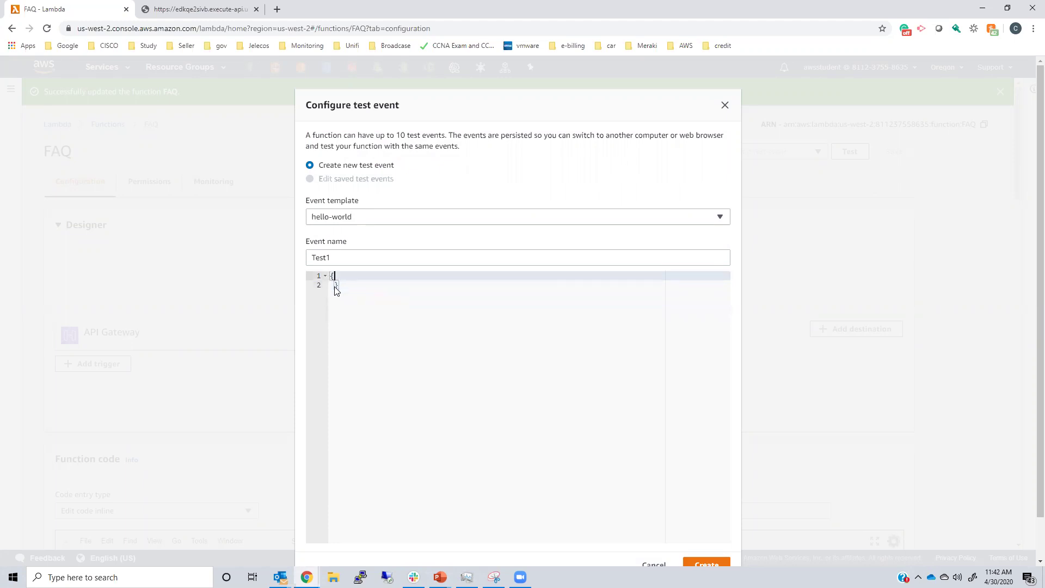
pyautogui.press('Delete')
pyautogui.scroll(-1, 463, 327)
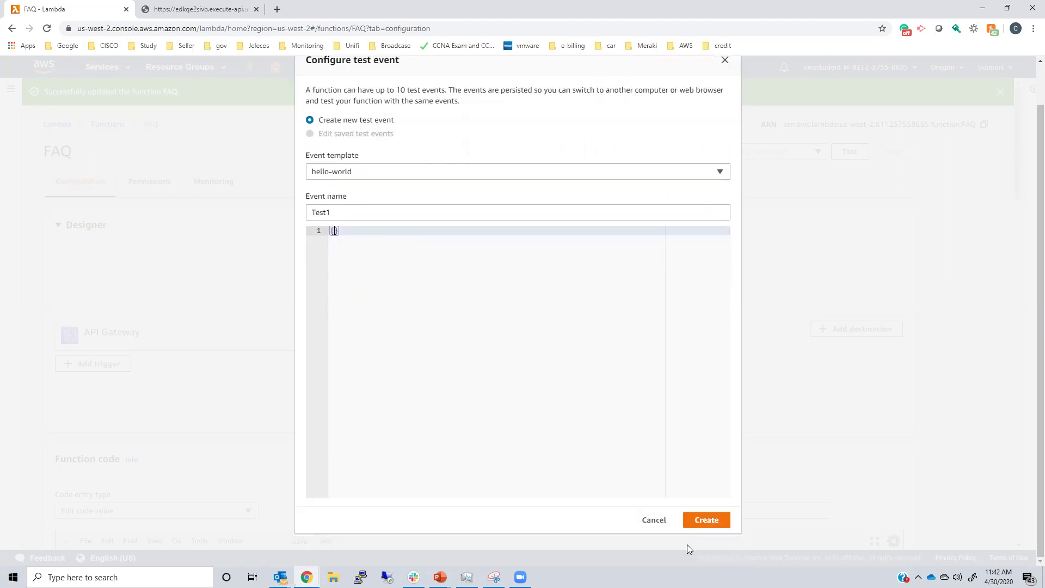
pyautogui.click(707, 521)
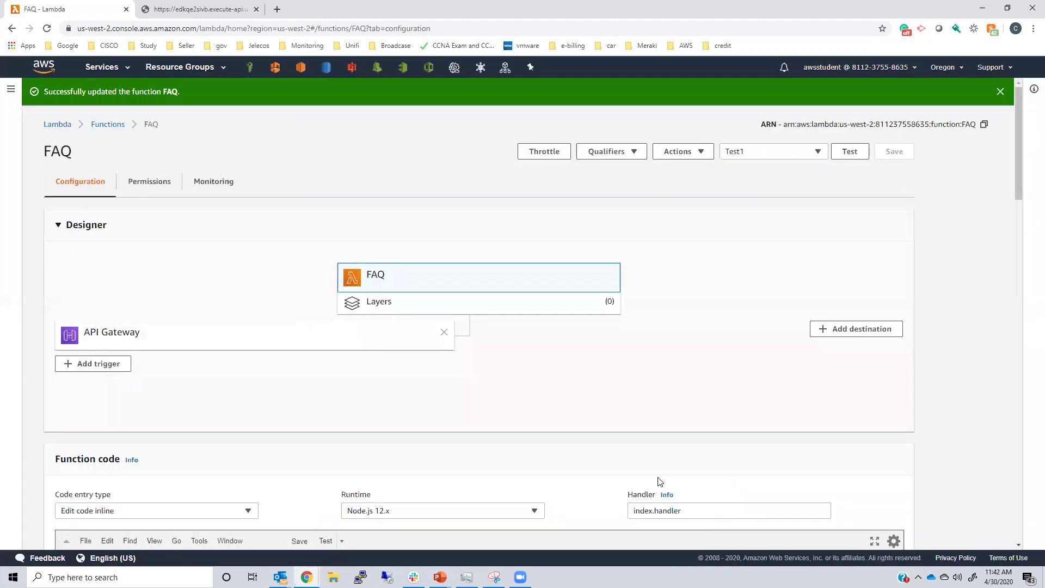
# Select the saved test event Test1 and run the FAQ function's test with it.
pyautogui.scroll(-6, 525, 429)
pyautogui.scroll(6, 526, 433)
pyautogui.click(737, 157)
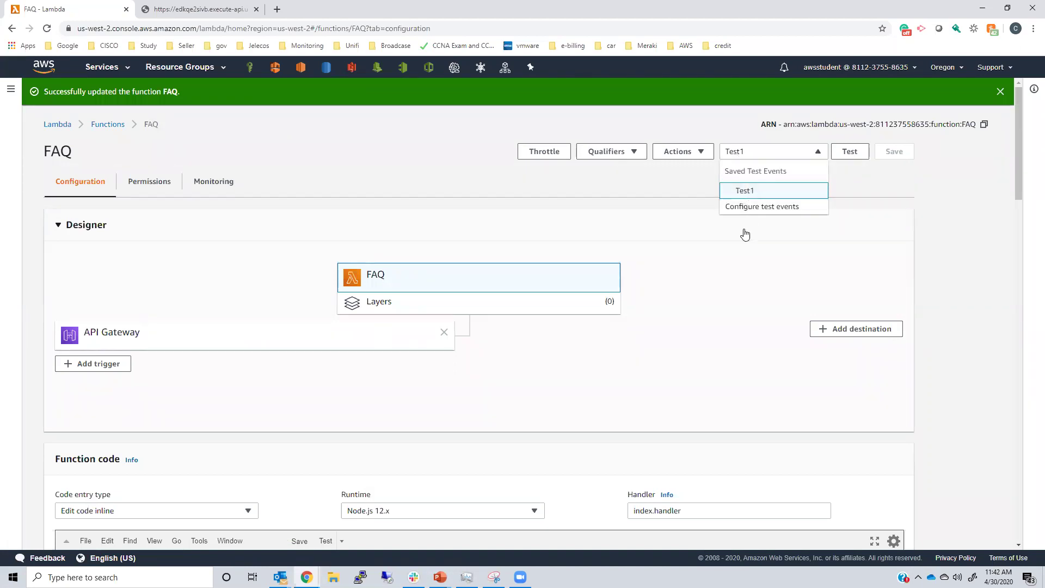
pyautogui.click(744, 193)
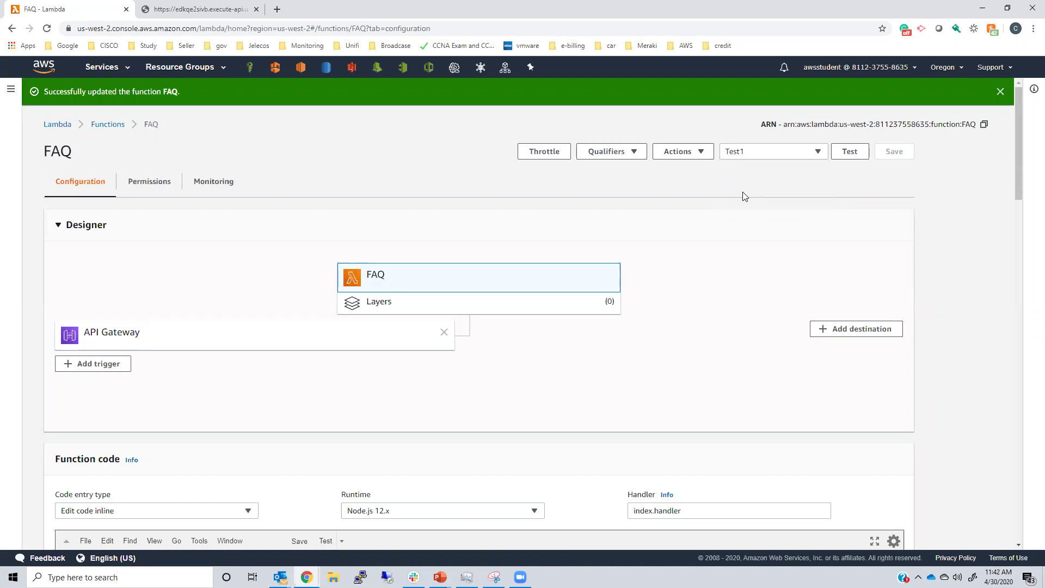
pyautogui.click(849, 157)
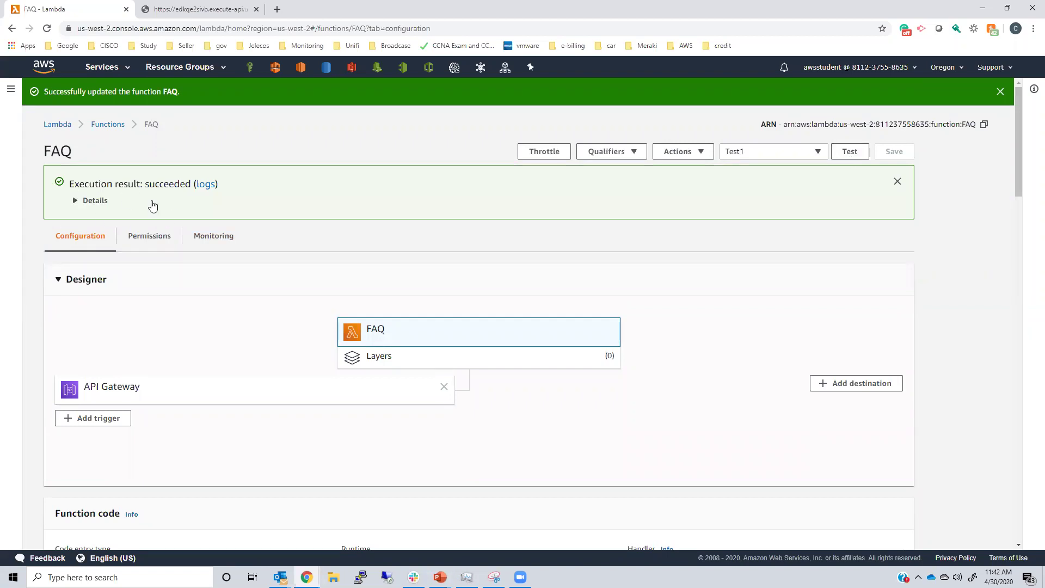
# Expand the execution result's details and review the returned body, summary and log output.
pyautogui.click(77, 202)
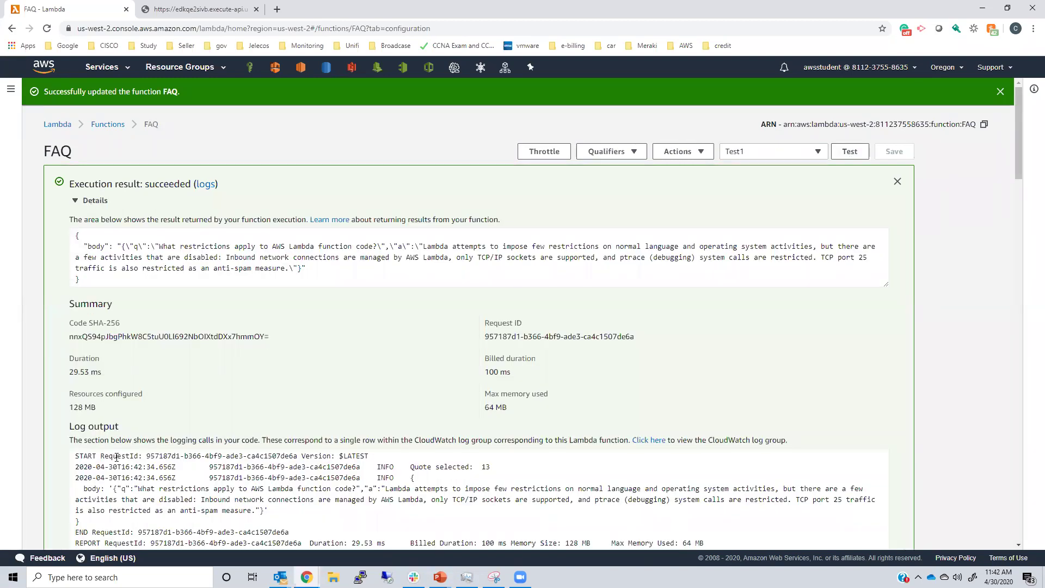
pyautogui.moveTo(338, 268); pyautogui.dragTo(45, 234)
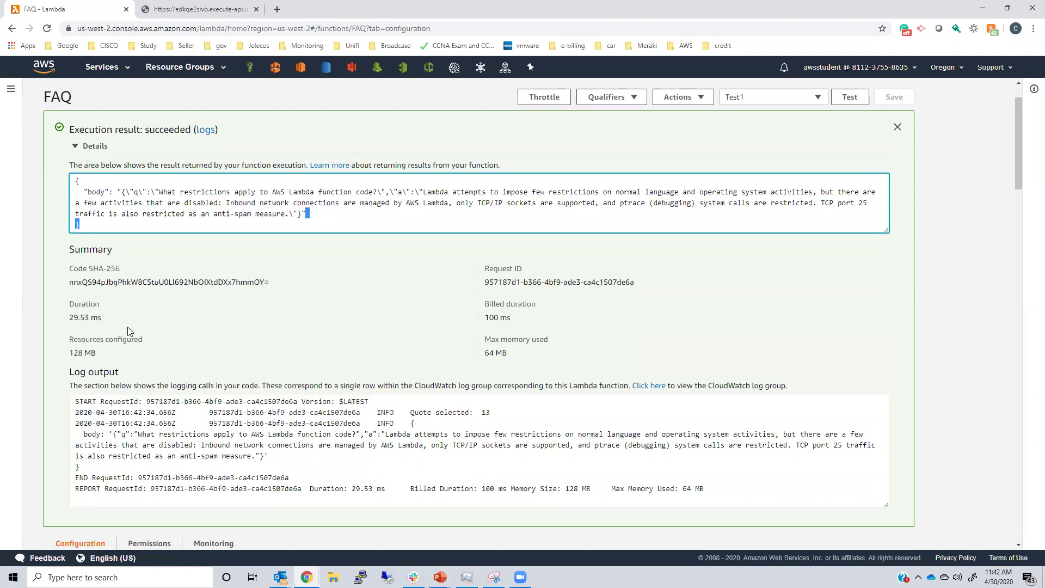
pyautogui.scroll(-7, 538, 353)
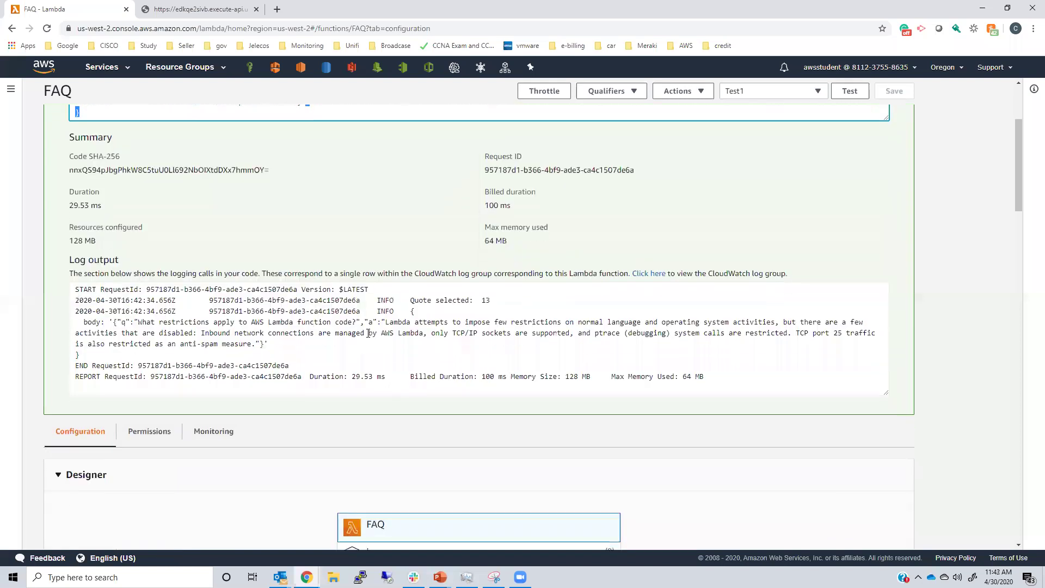
# Review the Test1 execution result, the Designer's API Gateway trigger, and the end of the index.js code with its execution output.
pyautogui.scroll(8, 369, 341)
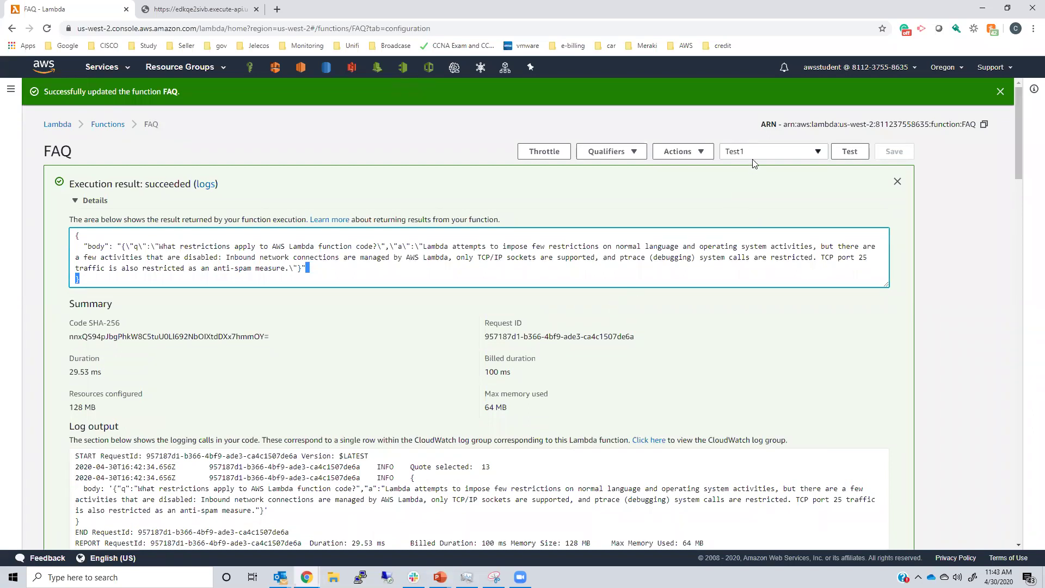
pyautogui.scroll(-8, 677, 299)
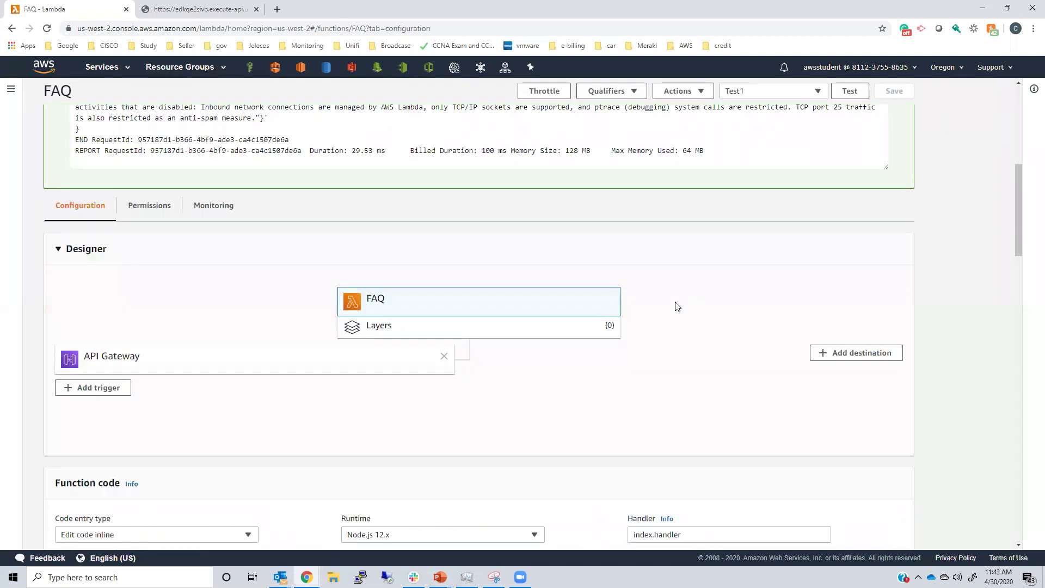
pyautogui.scroll(7, 299, 295)
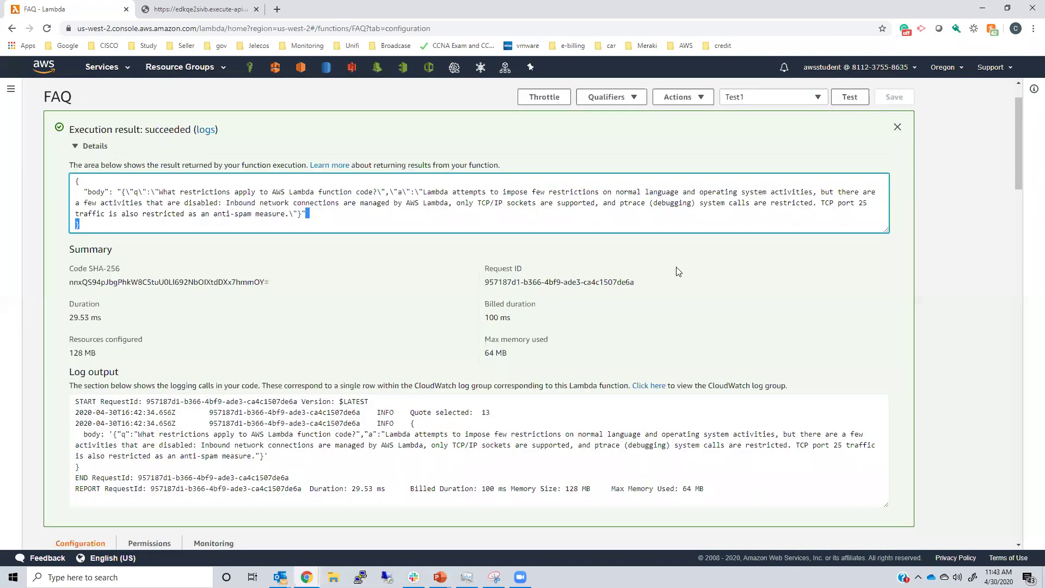
pyautogui.scroll(-10, 333, 335)
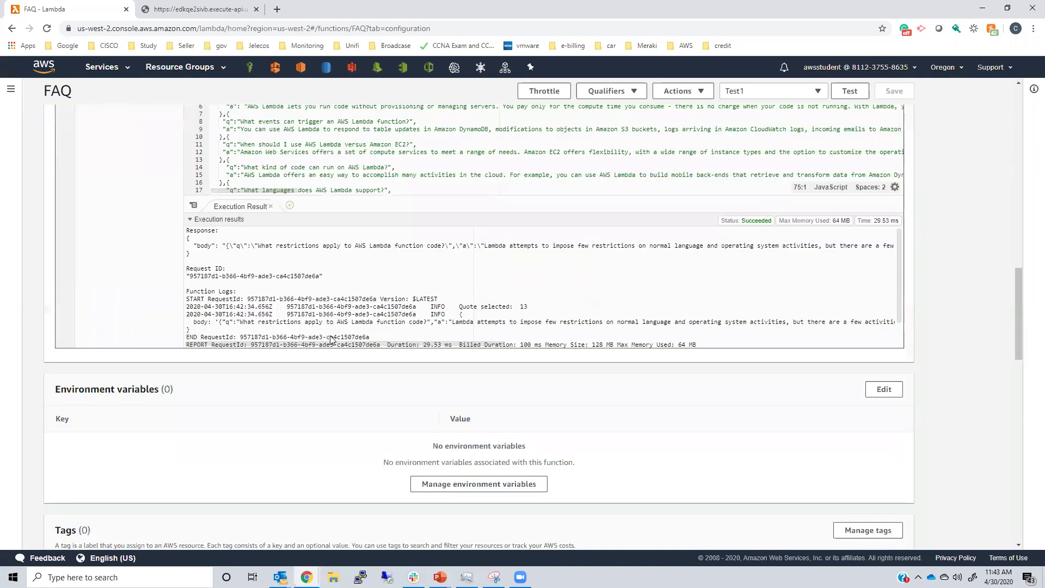
pyautogui.scroll(4, 241, 308)
pyautogui.scroll(-10, 246, 311)
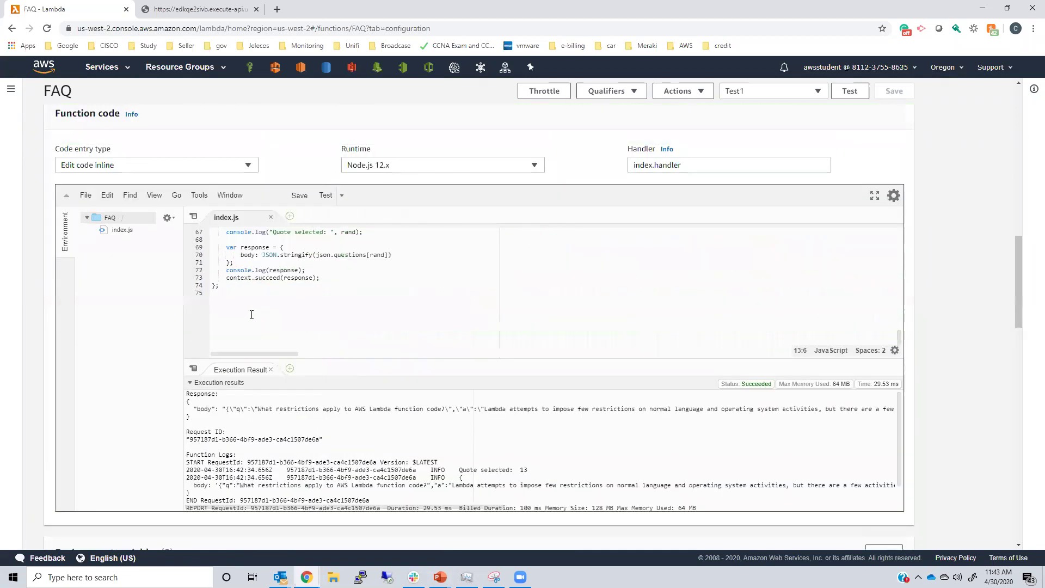
pyautogui.scroll(5, 327, 273)
pyautogui.scroll(-6, 410, 143)
pyautogui.scroll(2, 408, 140)
pyautogui.scroll(7, 479, 297)
pyautogui.scroll(9, 479, 297)
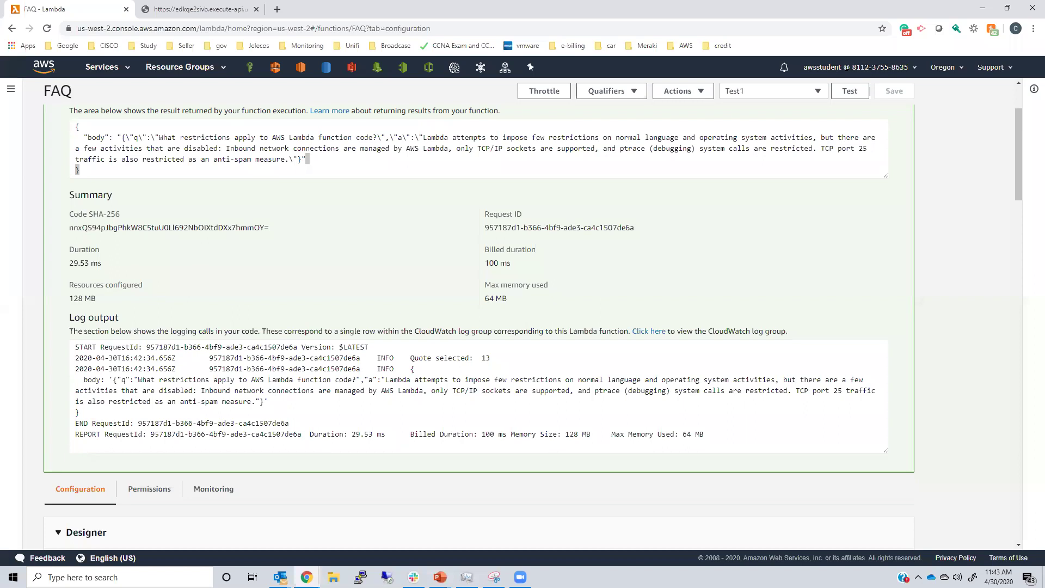
pyautogui.scroll(2, 390, 274)
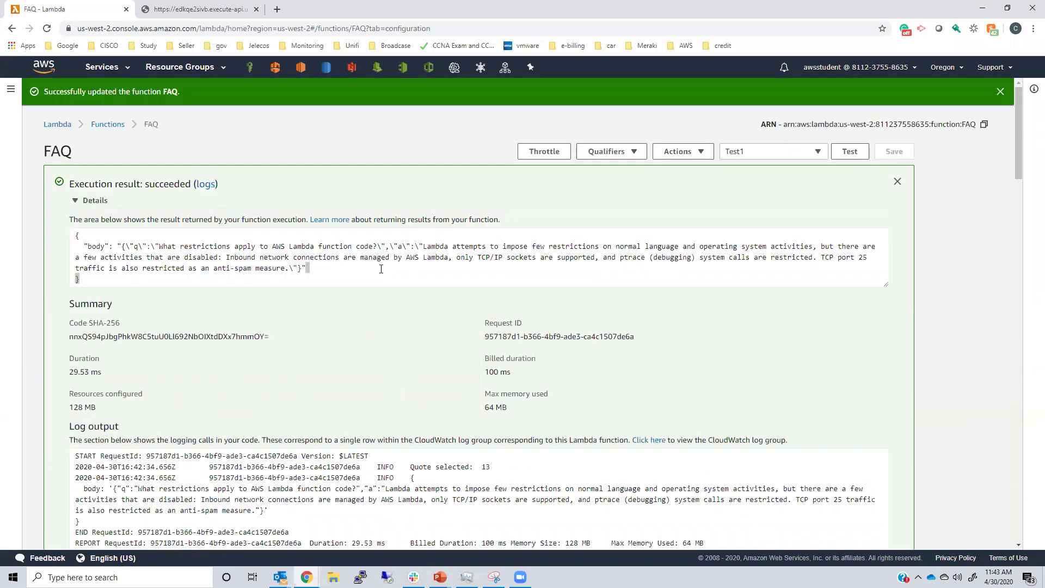
# Open the FAQ function's monitoring view and examine its CloudWatch metric graphs, including invocations, duration and error count.
pyautogui.scroll(-3, 390, 273)
pyautogui.click(211, 434)
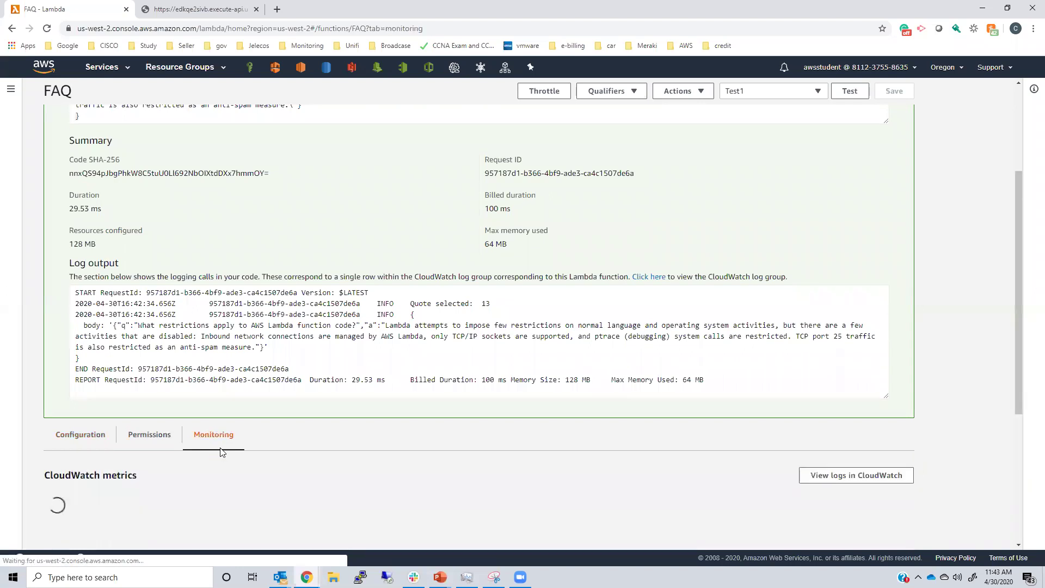
pyautogui.scroll(-5, 218, 452)
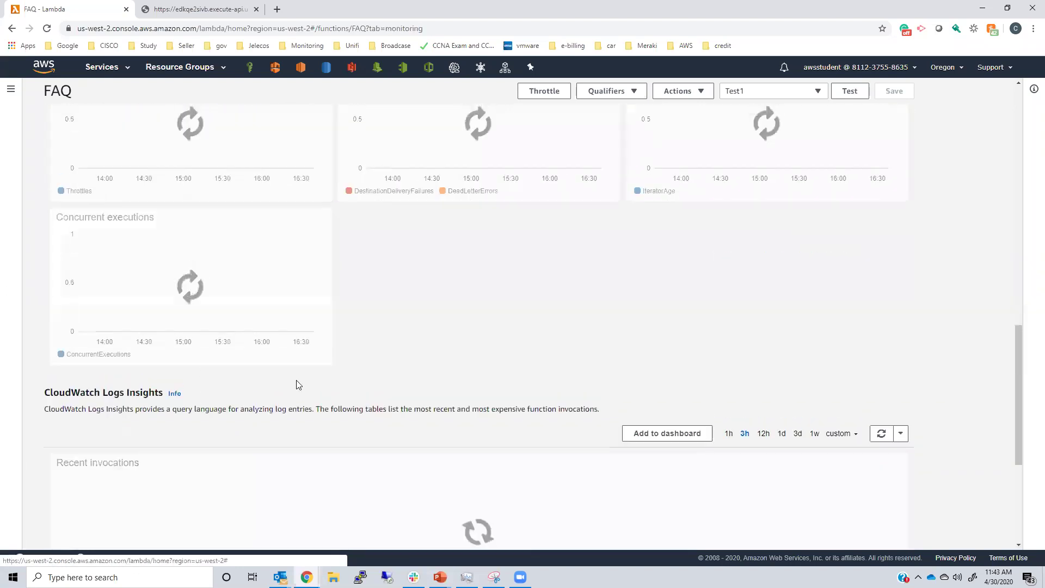
pyautogui.scroll(3, 292, 379)
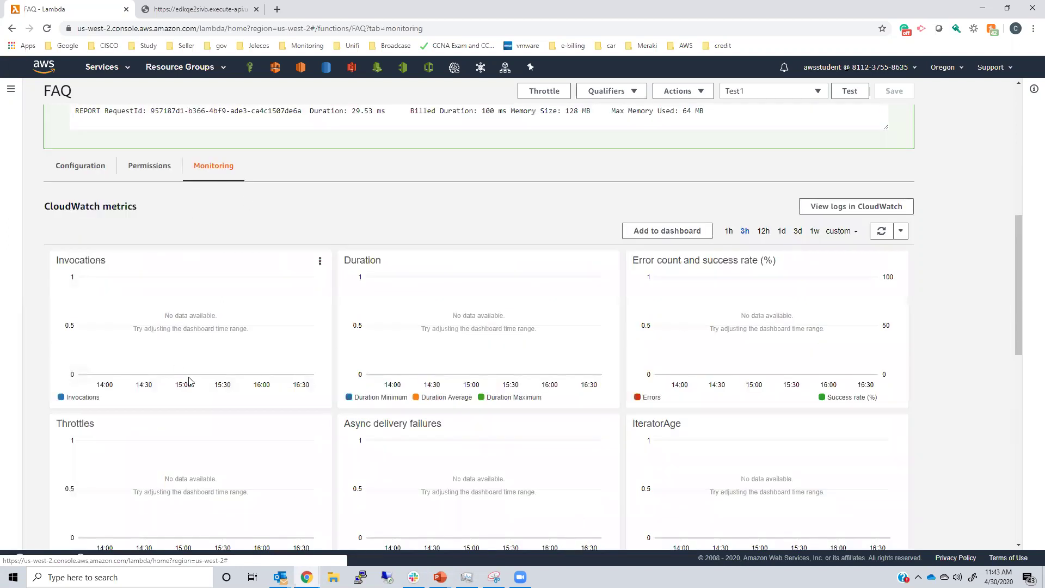
pyautogui.scroll(-2, 189, 378)
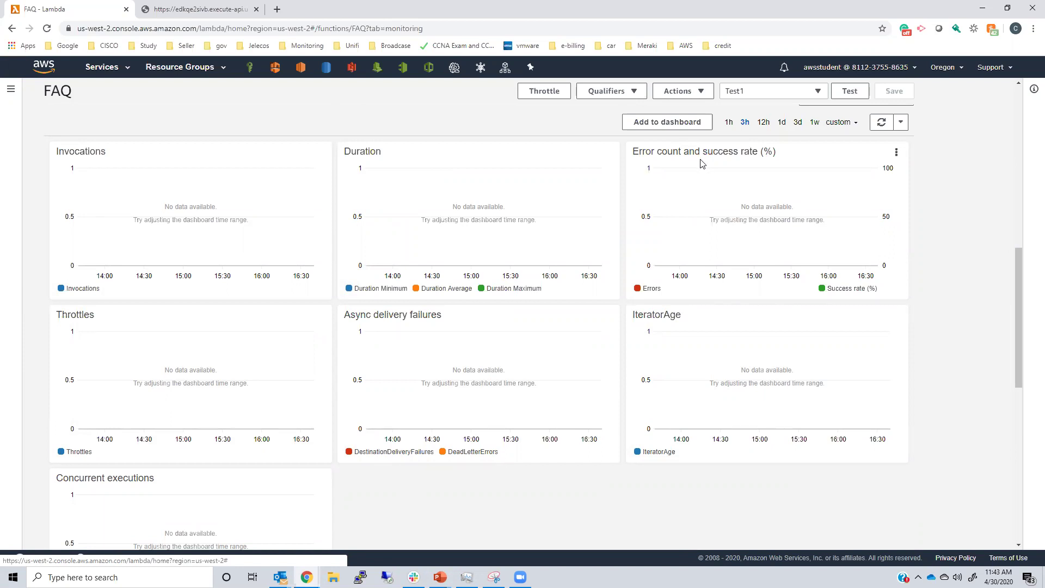
pyautogui.scroll(4, 742, 256)
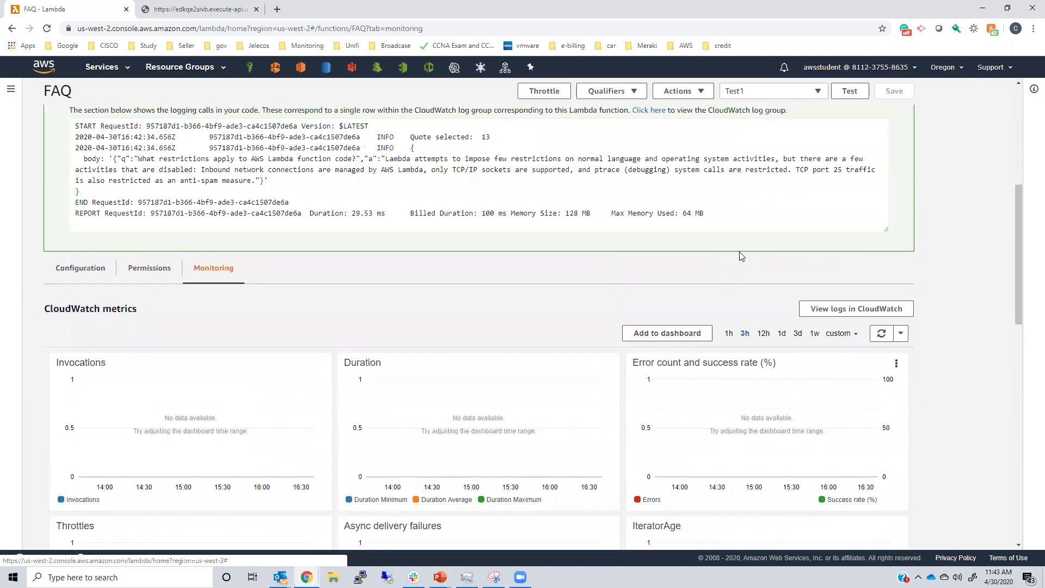
pyautogui.scroll(-1, 742, 256)
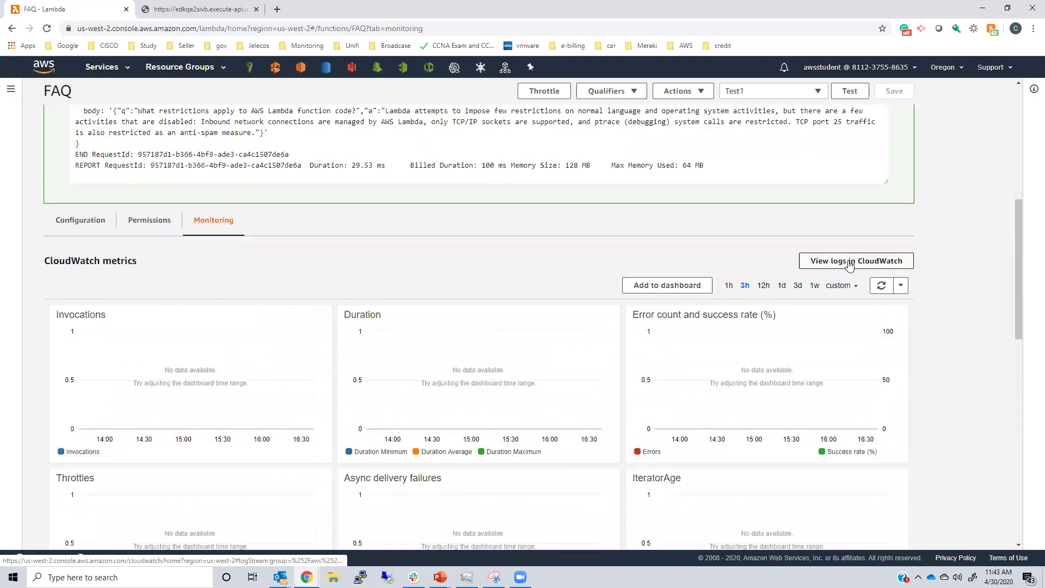
# Open the FAQ function's logs in CloudWatch and expand the START, END and REPORT entries of the first request in the second log stream.
pyautogui.click(850, 262)
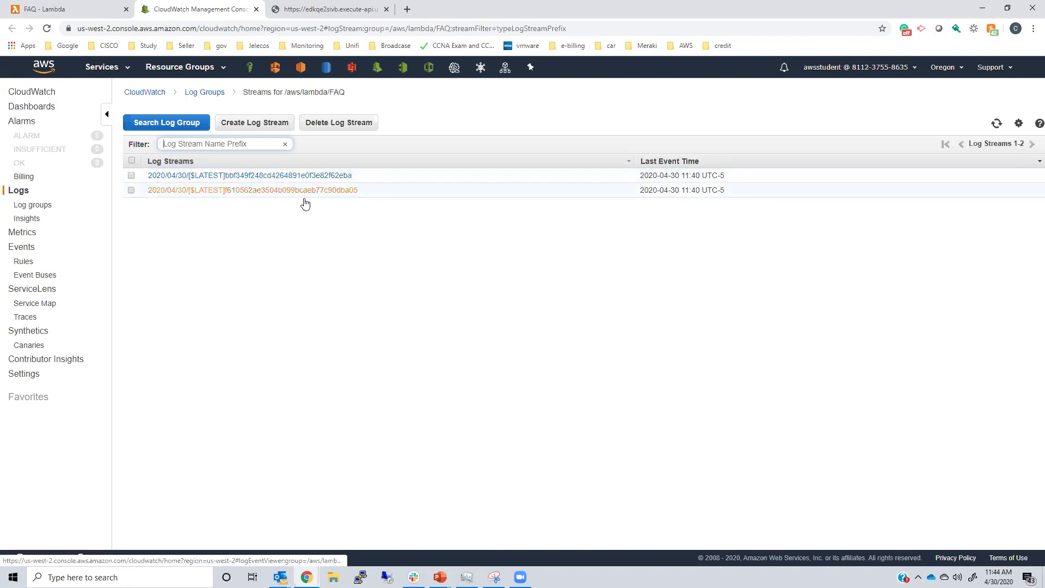
pyautogui.click(233, 190)
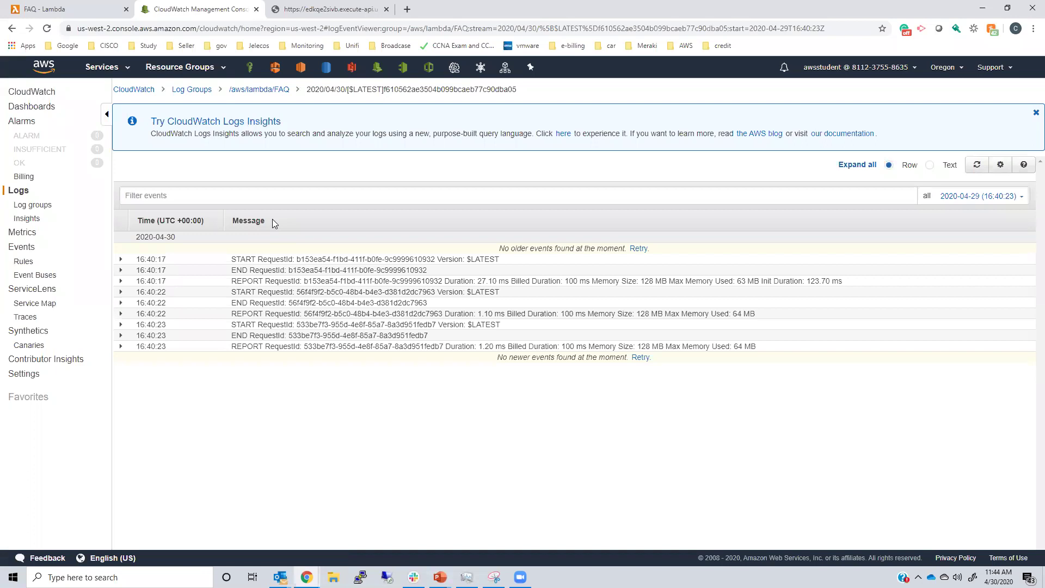
pyautogui.click(120, 259)
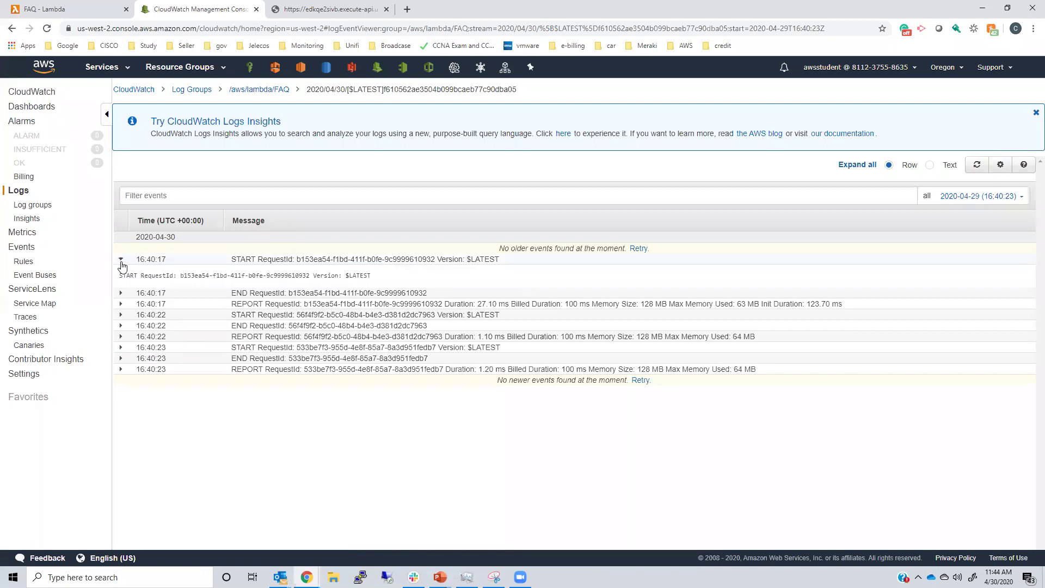
pyautogui.click(121, 294)
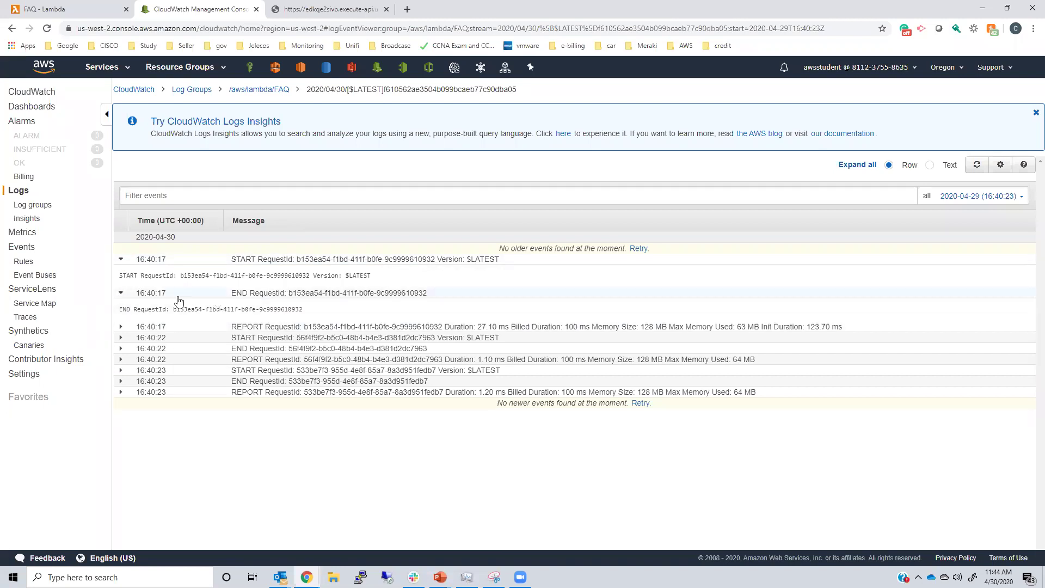
pyautogui.click(121, 326)
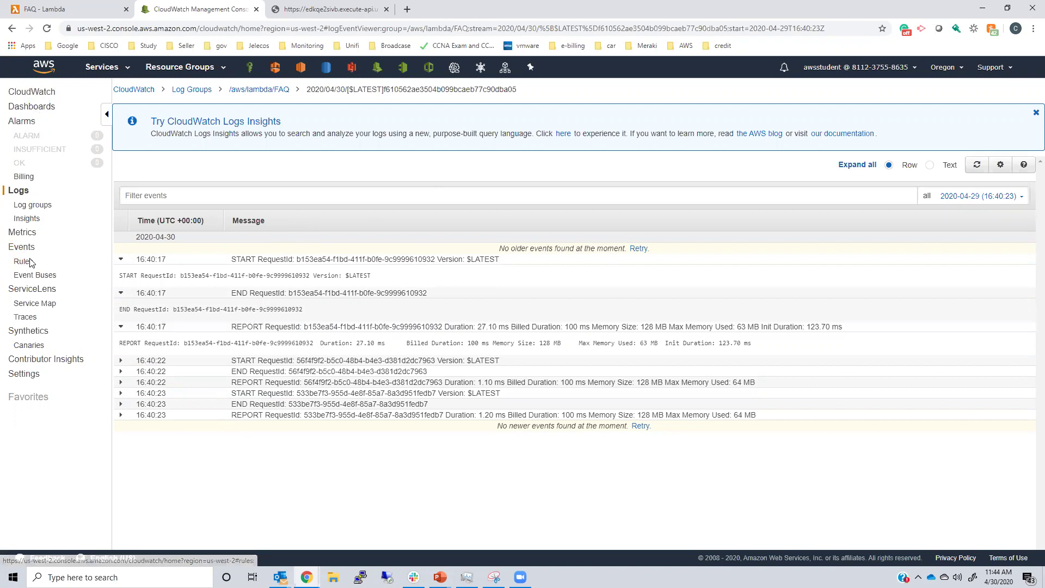
# View the CloudWatch alarms, dismissing the calendar reminder, and open the Lambda category of the CloudWatch metrics.
pyautogui.click(21, 122)
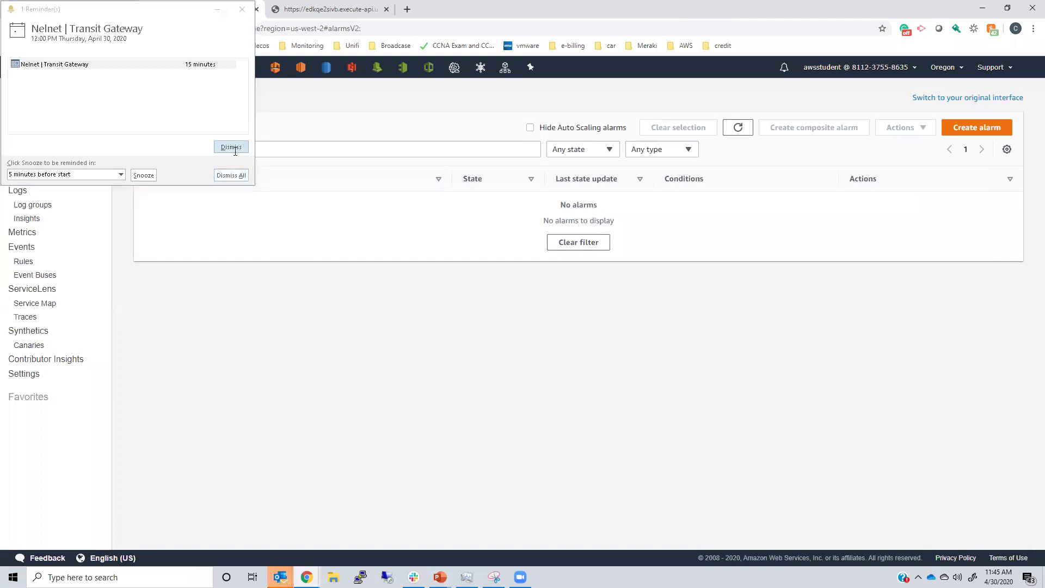
pyautogui.click(231, 146)
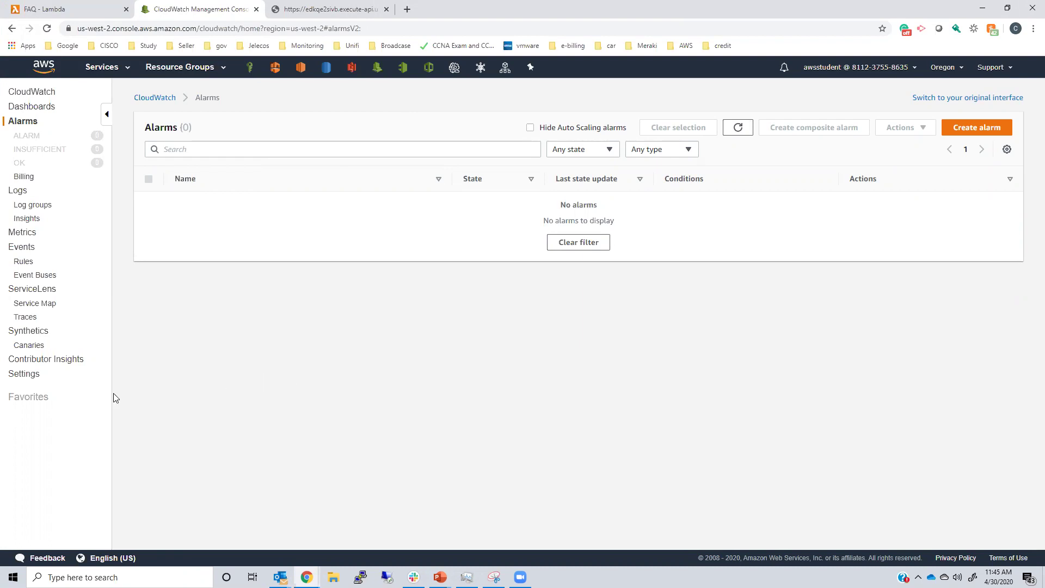
pyautogui.click(22, 233)
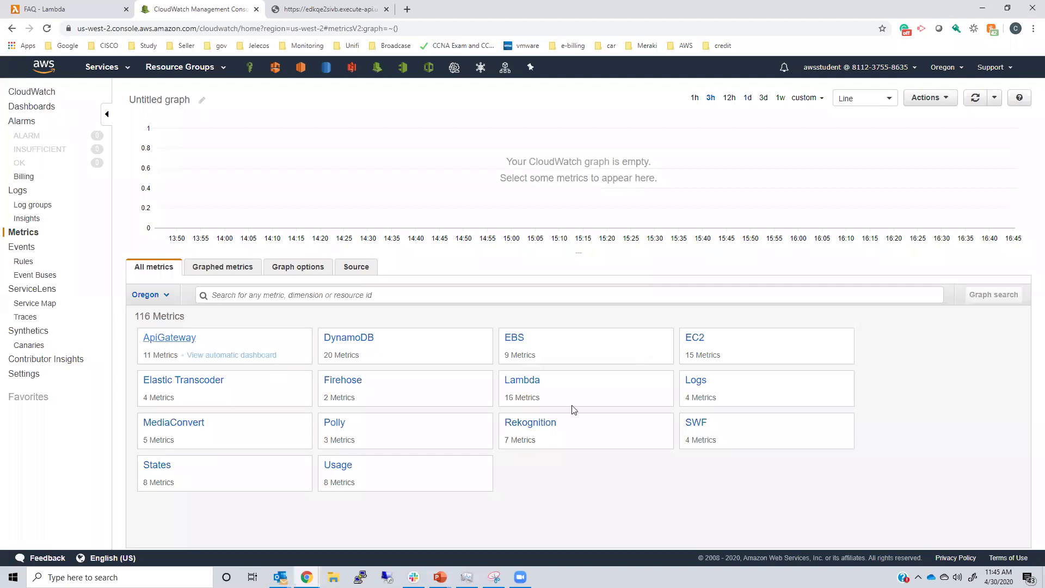
pyautogui.click(530, 380)
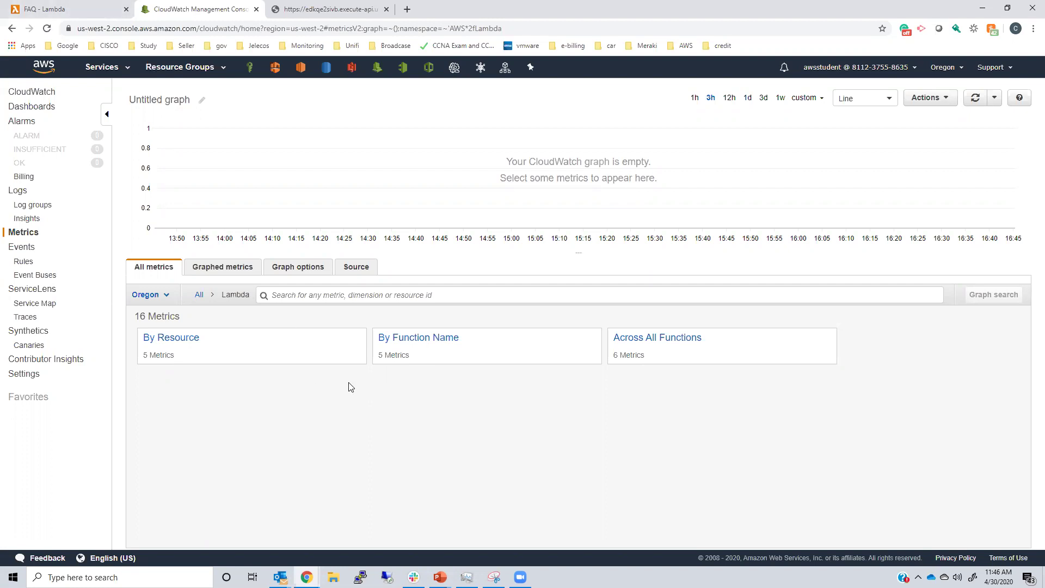
# Return to the FAQ function page, and switch to the Introduction to Amazon API Gateway lab instructions to enlarge the overview's architecture diagram.
pyautogui.click(61, 7)
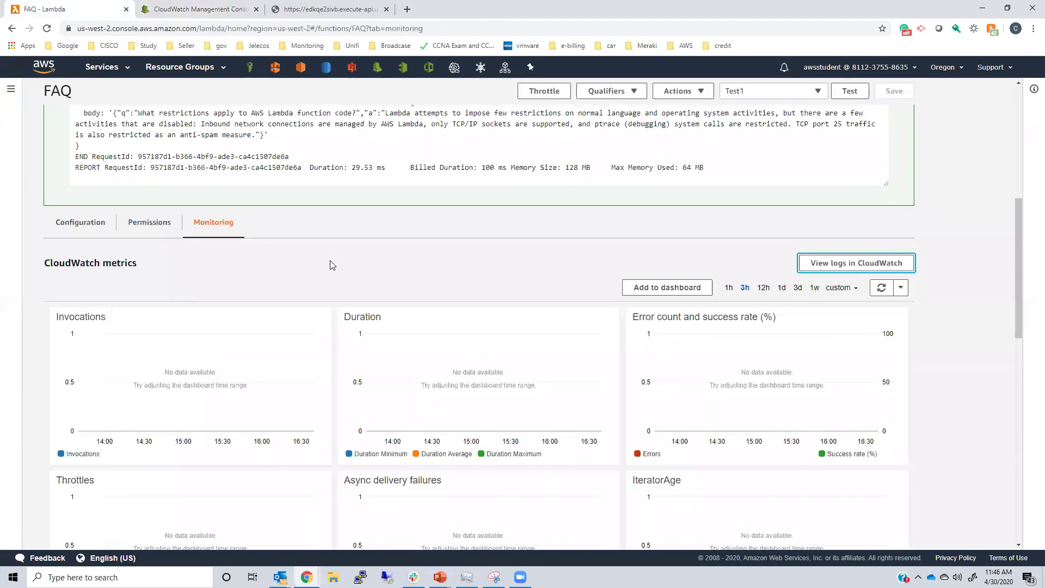
pyautogui.scroll(7, 332, 265)
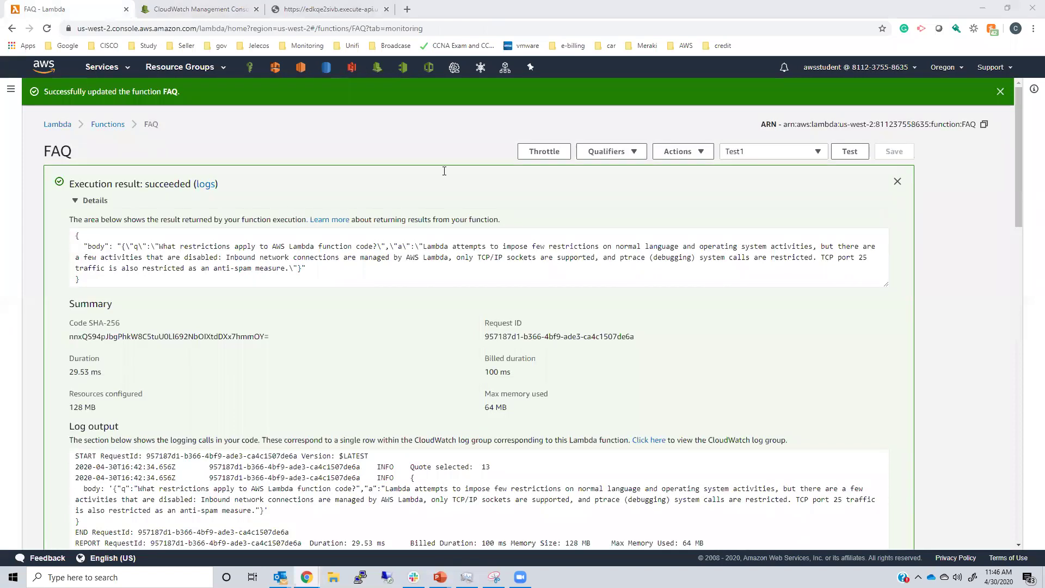
pyautogui.hotkey('alt', 'Tab')
pyautogui.scroll(15, 511, 175)
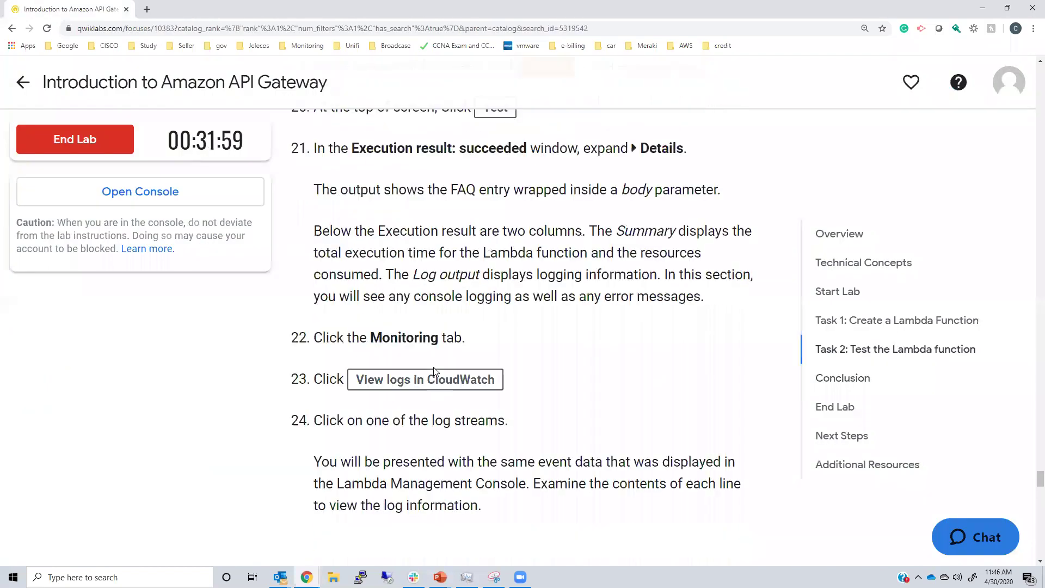
pyautogui.scroll(8, 434, 372)
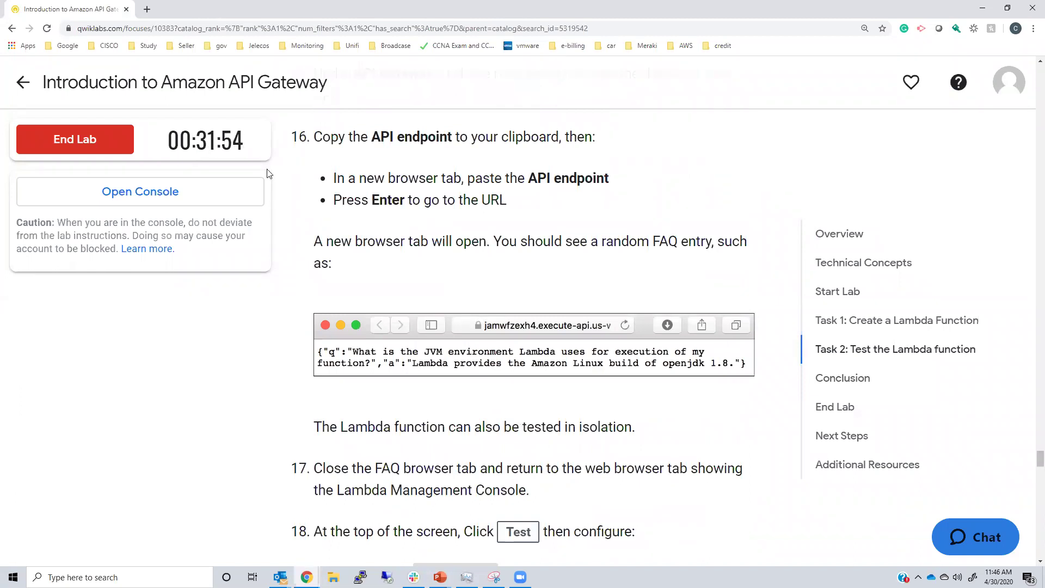
pyautogui.scroll(7, 397, 264)
pyautogui.scroll(20, 397, 263)
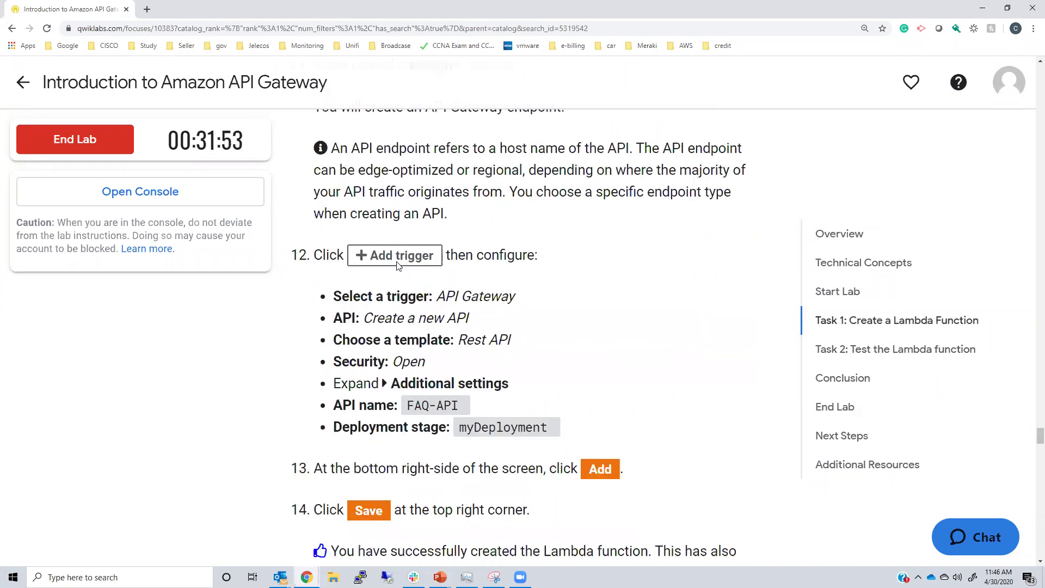
pyautogui.scroll(20, 397, 264)
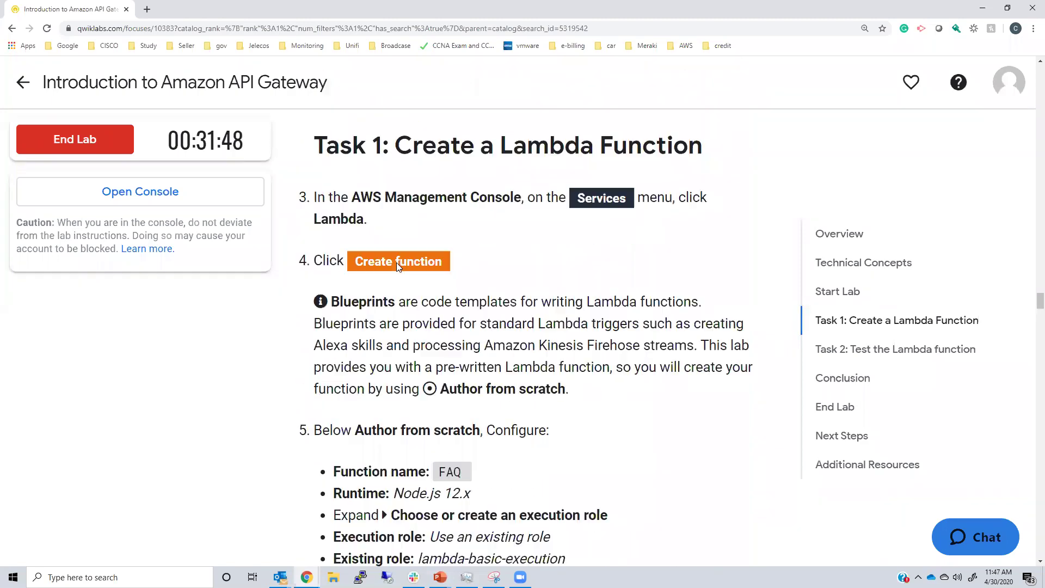
pyautogui.scroll(20, 397, 264)
pyautogui.scroll(20, 397, 263)
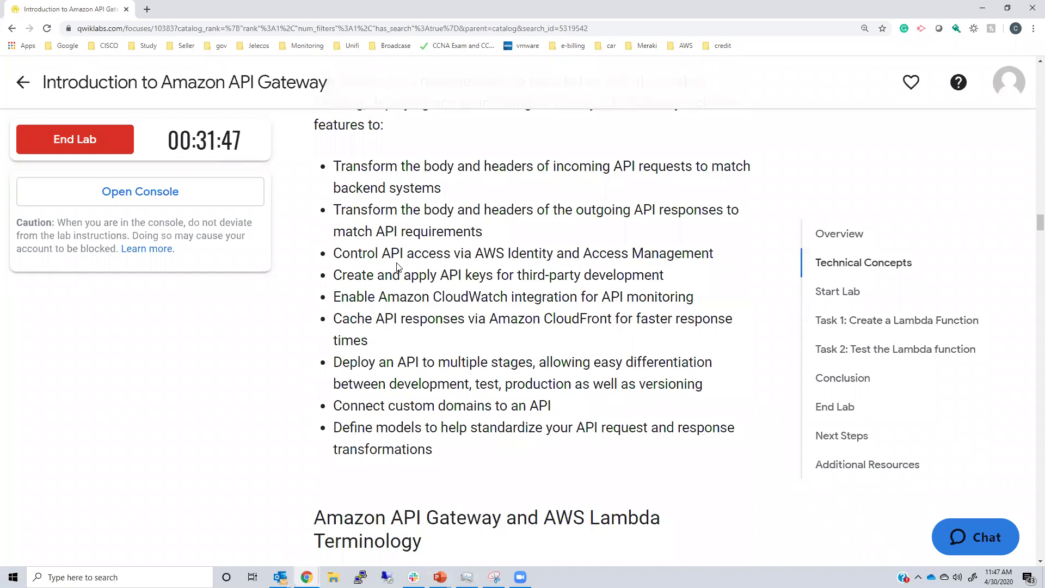
pyautogui.scroll(20, 397, 266)
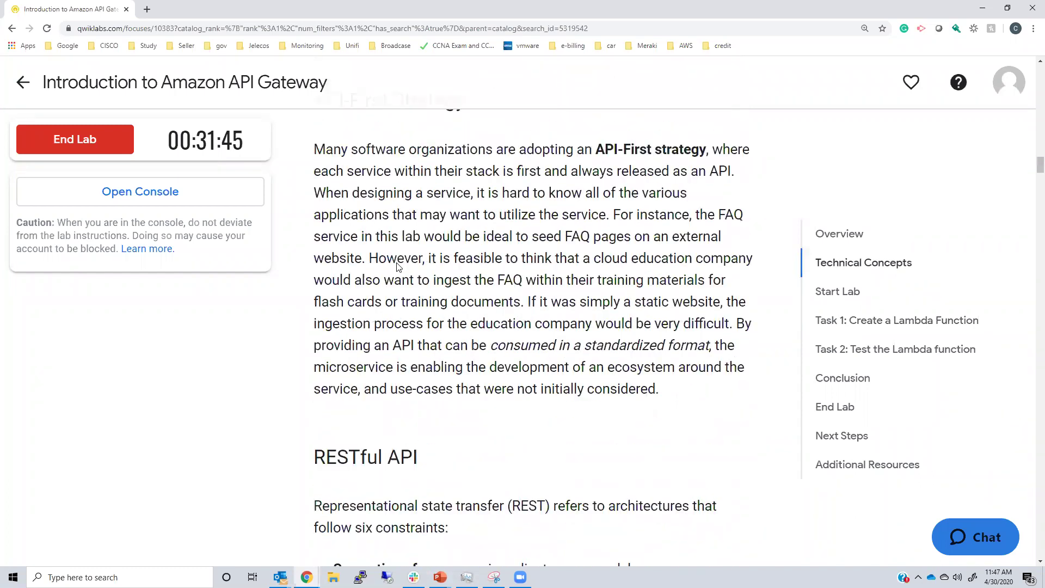
pyautogui.scroll(12, 396, 267)
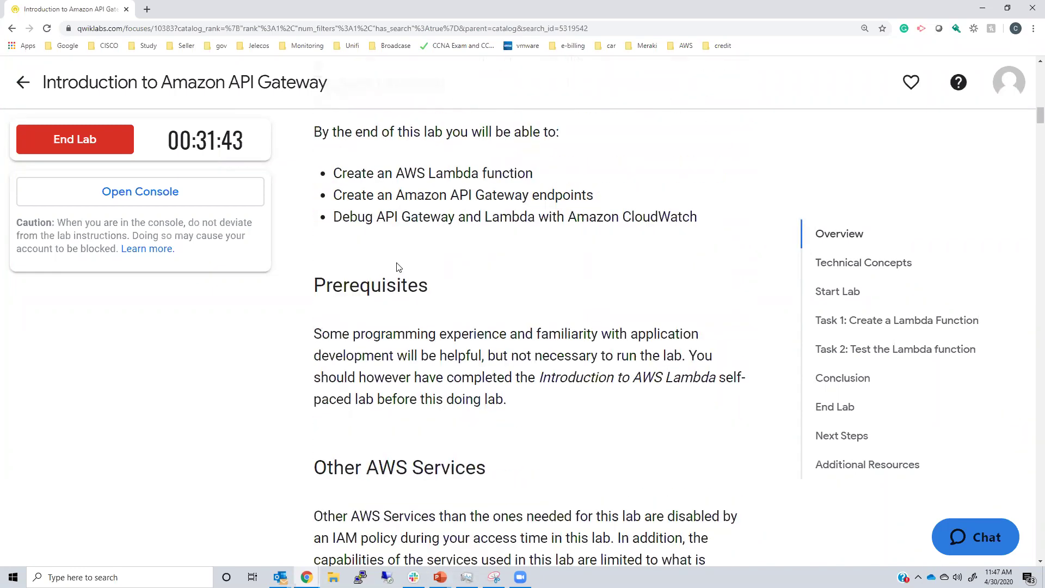
pyautogui.click(433, 375)
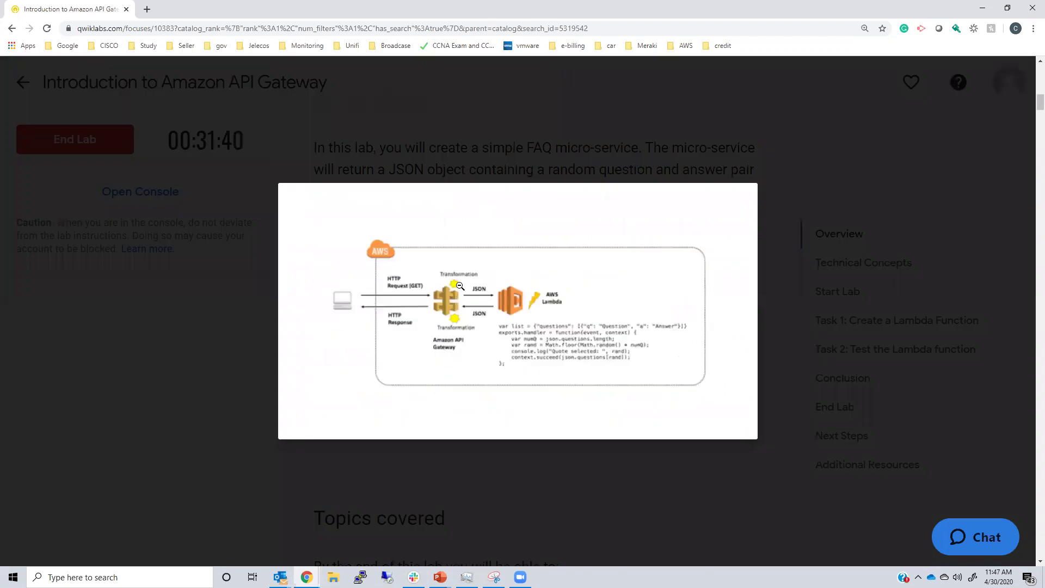